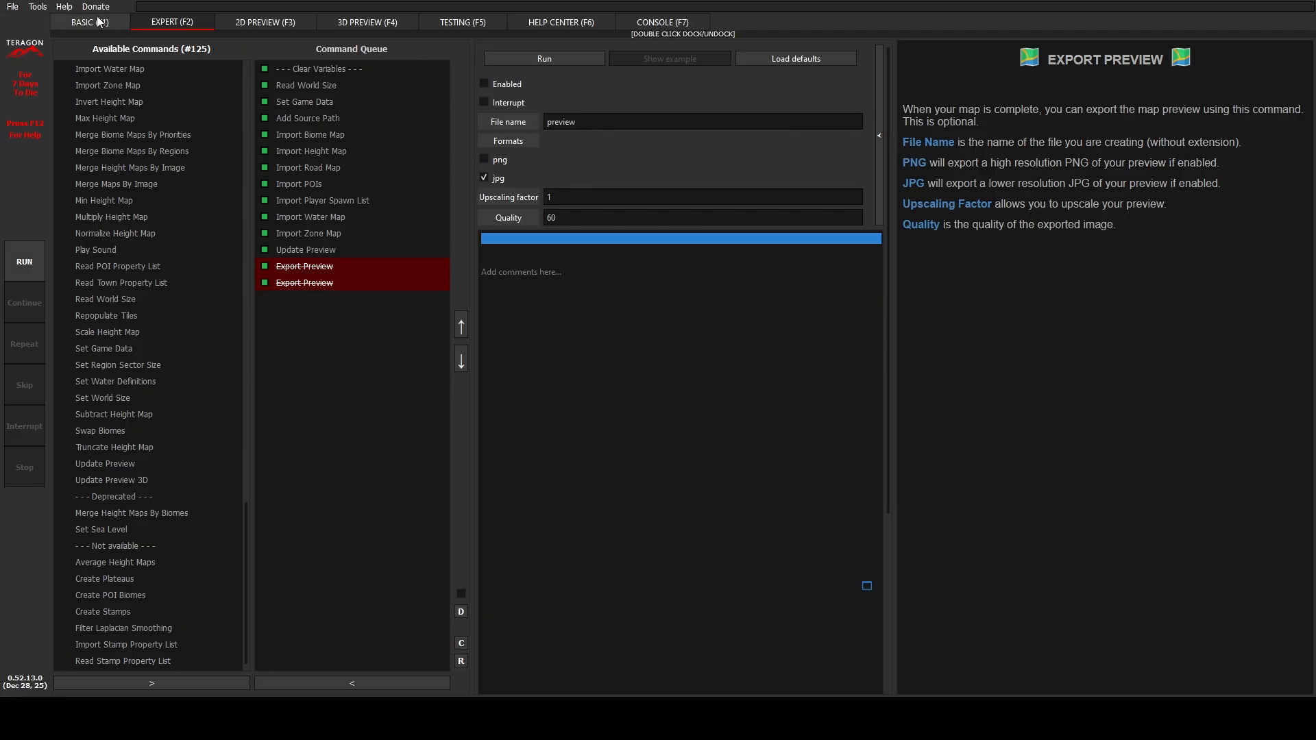
- Check the World Previewer preset and command queue, and examine the forest country town up close in the 2D preview
{"action": "left_click", "coordinate": [90, 24]}
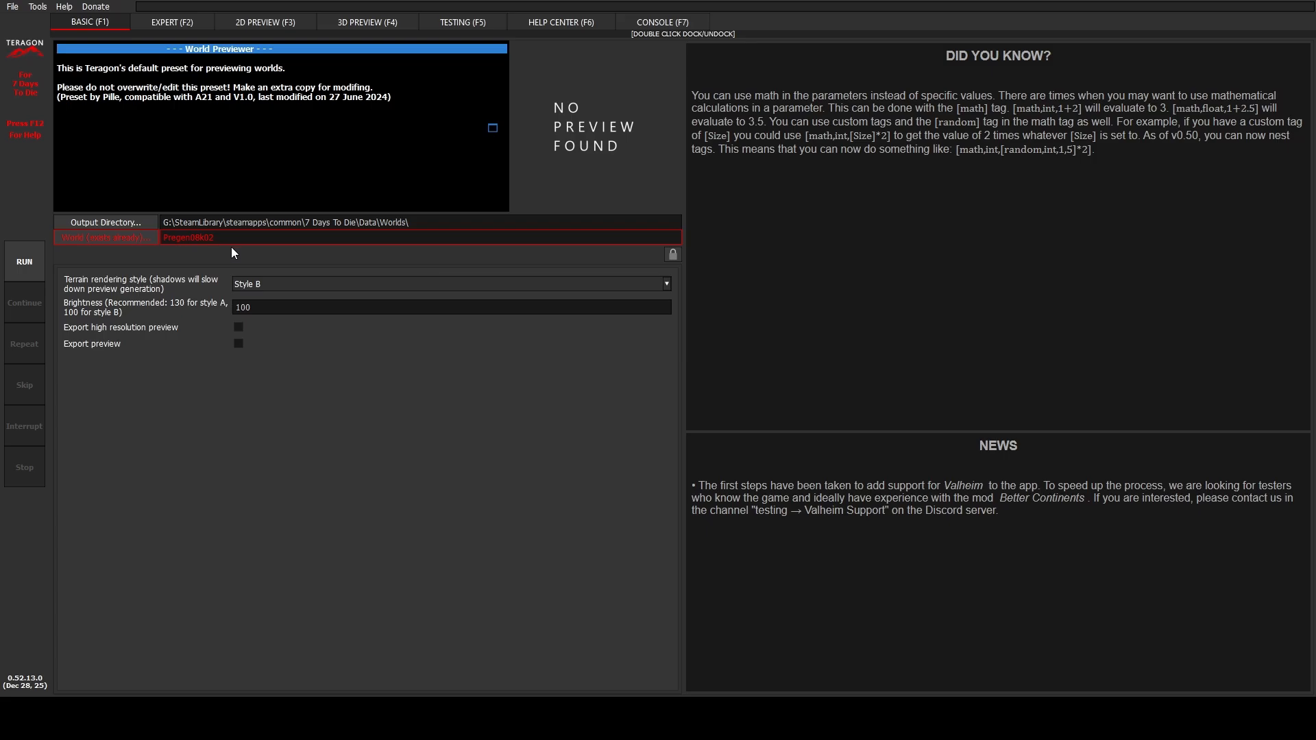
{"action": "left_click", "coordinate": [166, 23]}
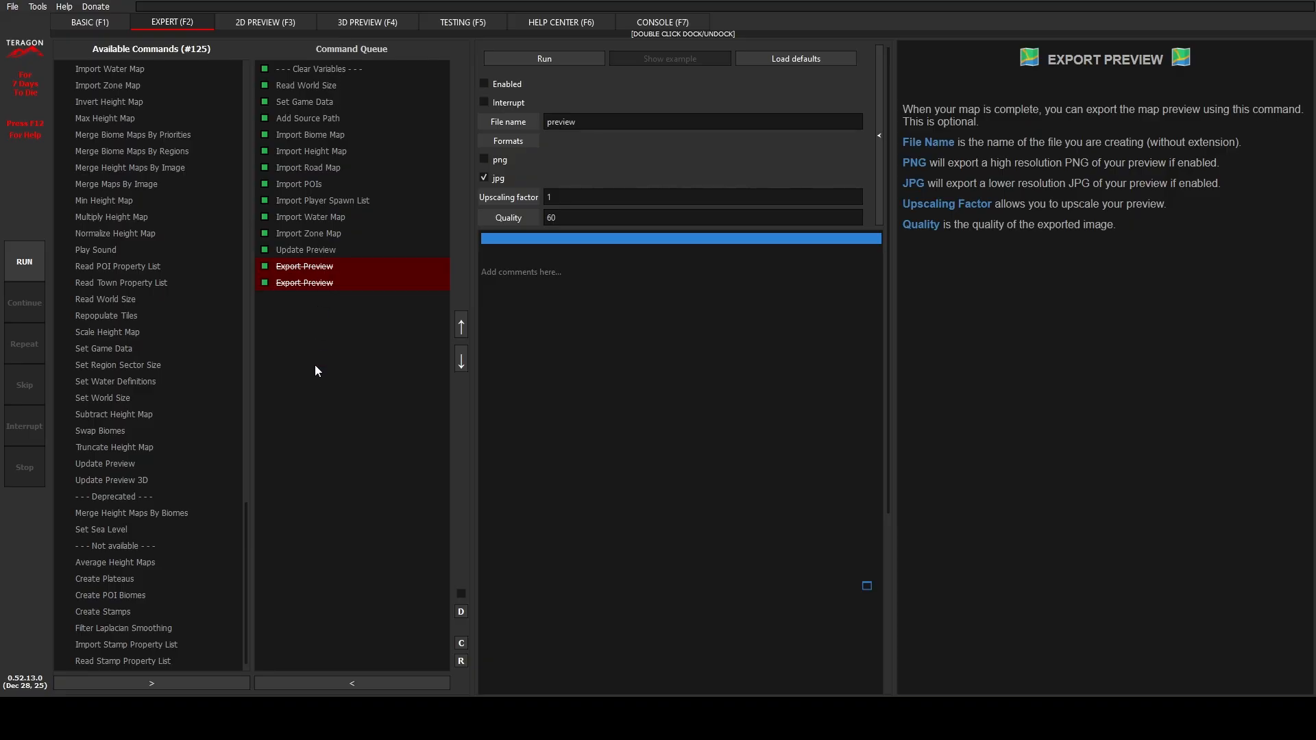
{"action": "left_click", "coordinate": [278, 17]}
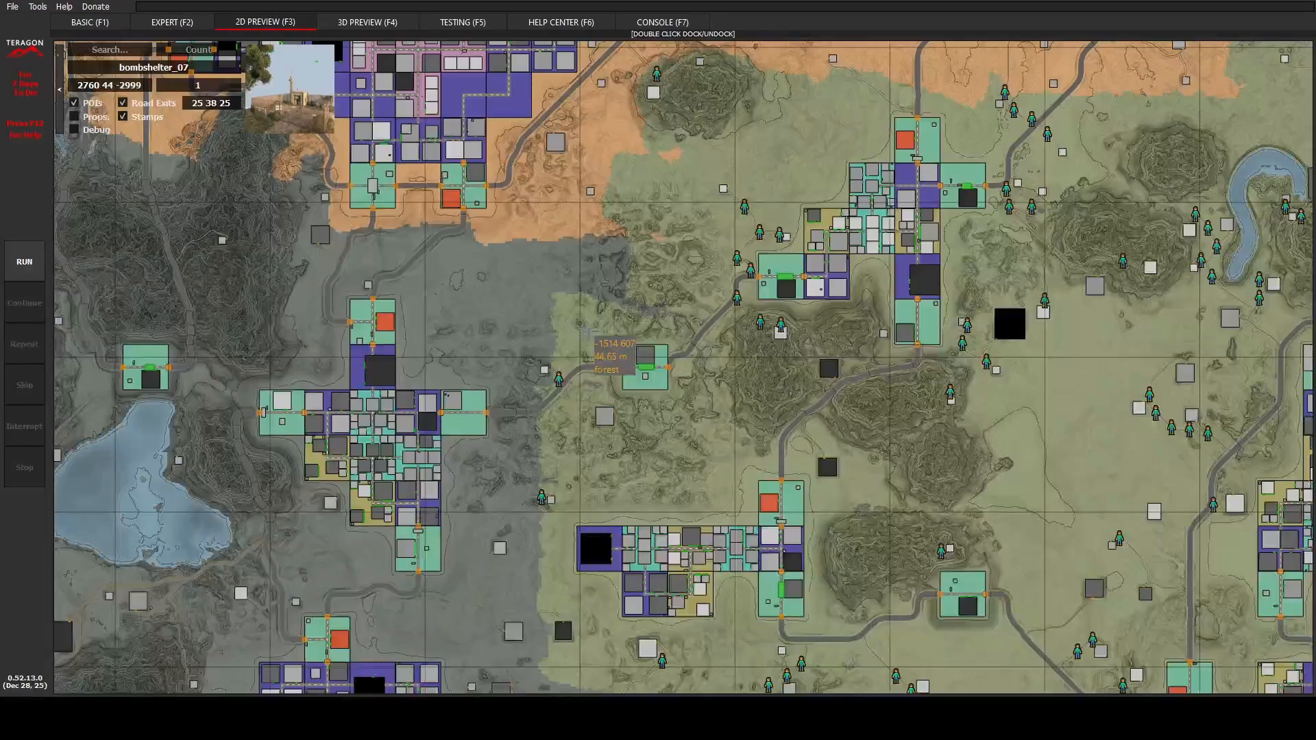
{"action": "scroll", "coordinate": [610, 336], "scroll_direction": "up", "scroll_amount": 5}
{"action": "scroll", "coordinate": [597, 339], "scroll_direction": "up", "scroll_amount": 5}
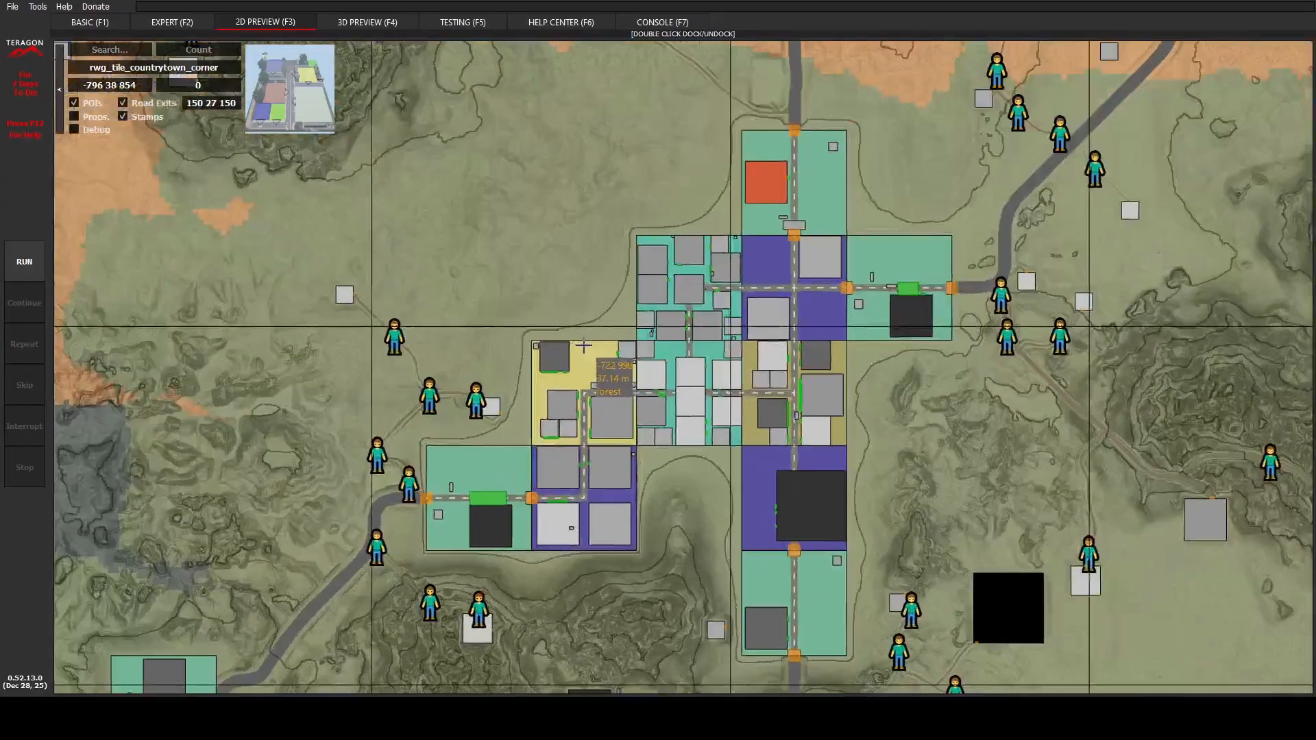
{"action": "left_click_drag", "start_coordinate": [637, 237], "coordinate": [507, 248]}
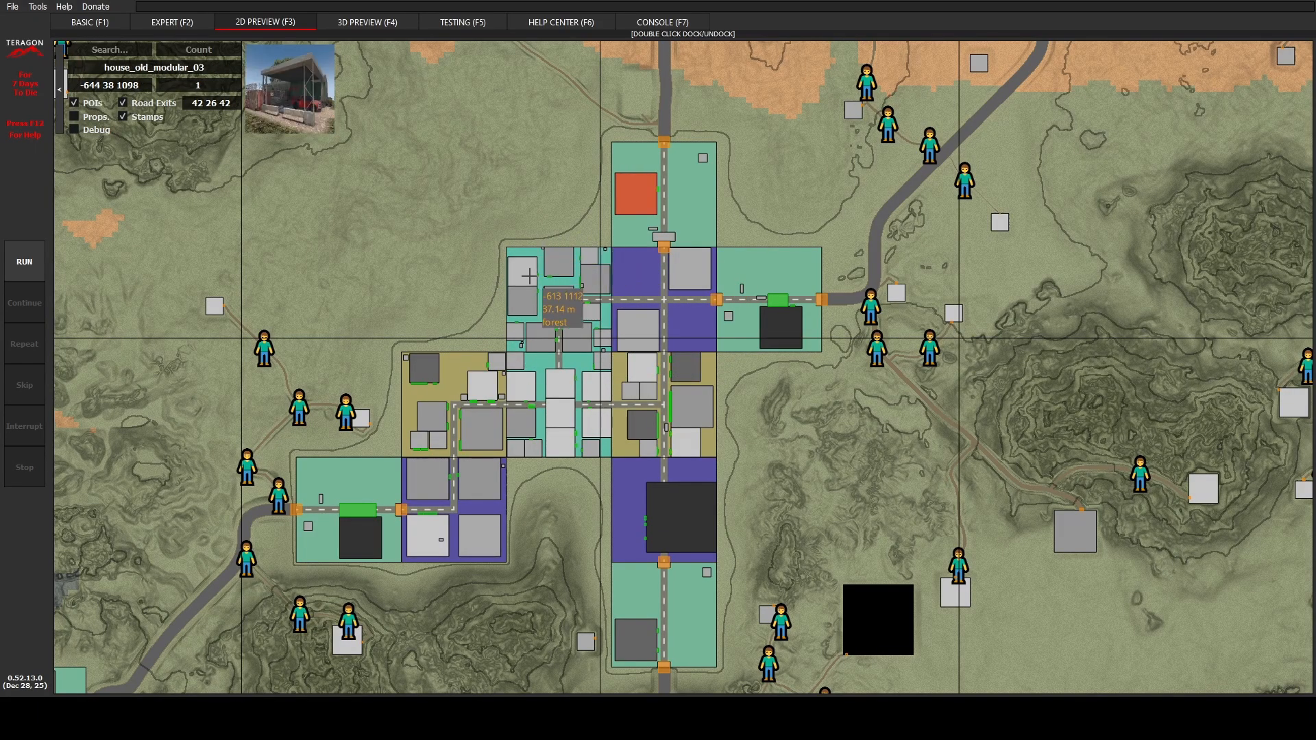
- Add the Repopulate Tiles command to the command queue
{"action": "left_click", "coordinate": [147, 20]}
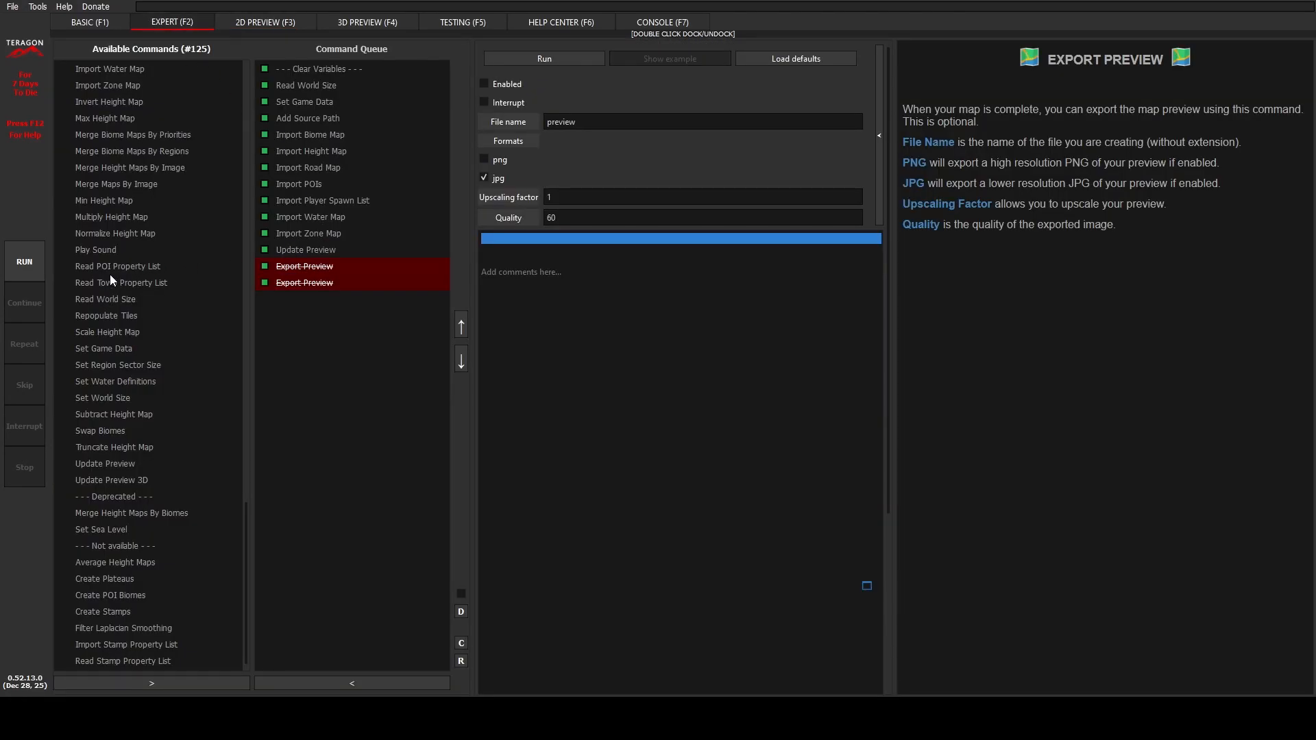
{"action": "left_click", "coordinate": [104, 319]}
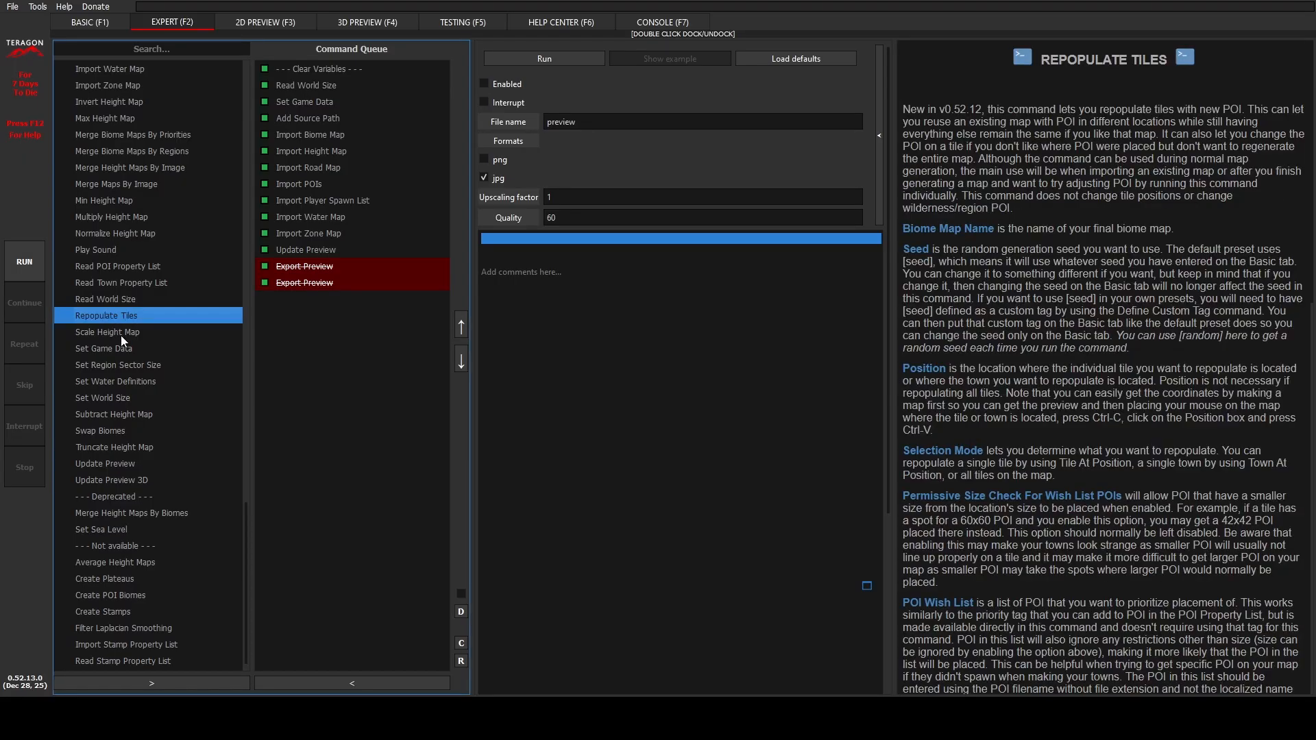
{"action": "left_click", "coordinate": [153, 686]}
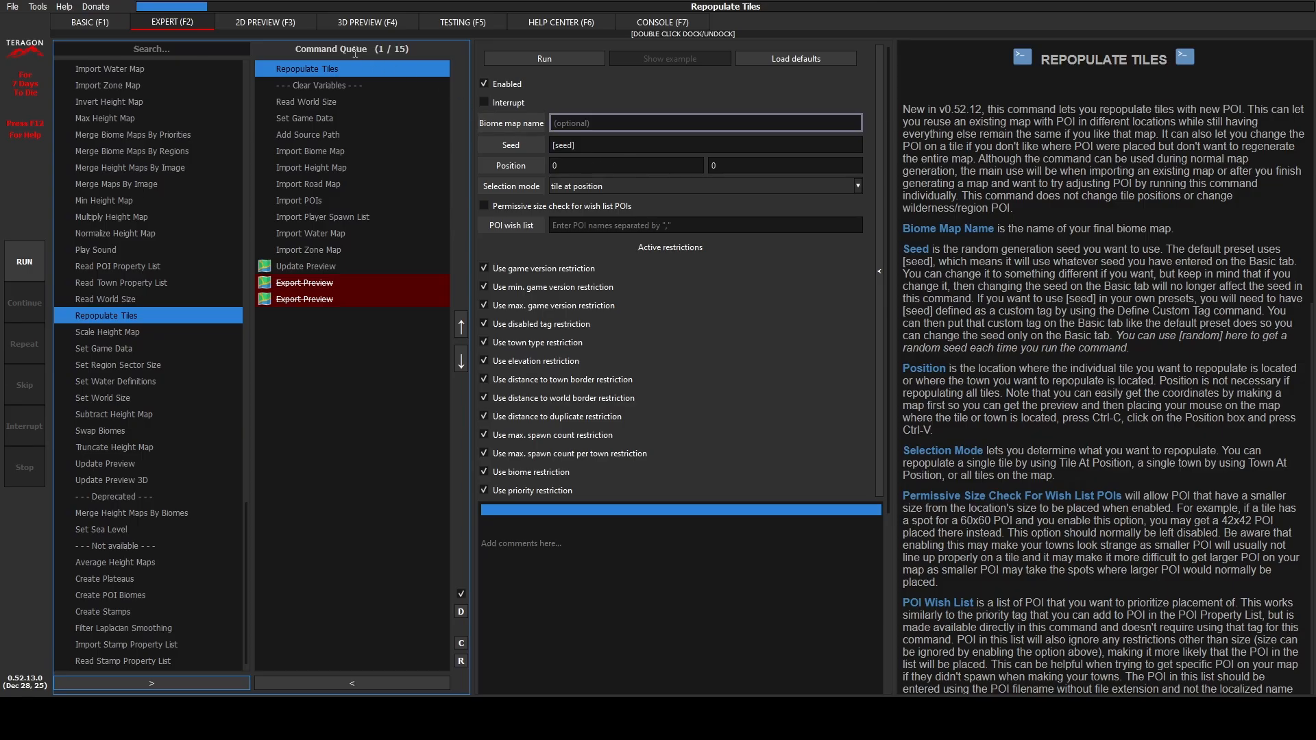
- Look up the country residential corner tile's coordinates, set the Repopulate Tiles position to -557, 1102, and run the command for the tile at that position
{"action": "left_click", "coordinate": [250, 20]}
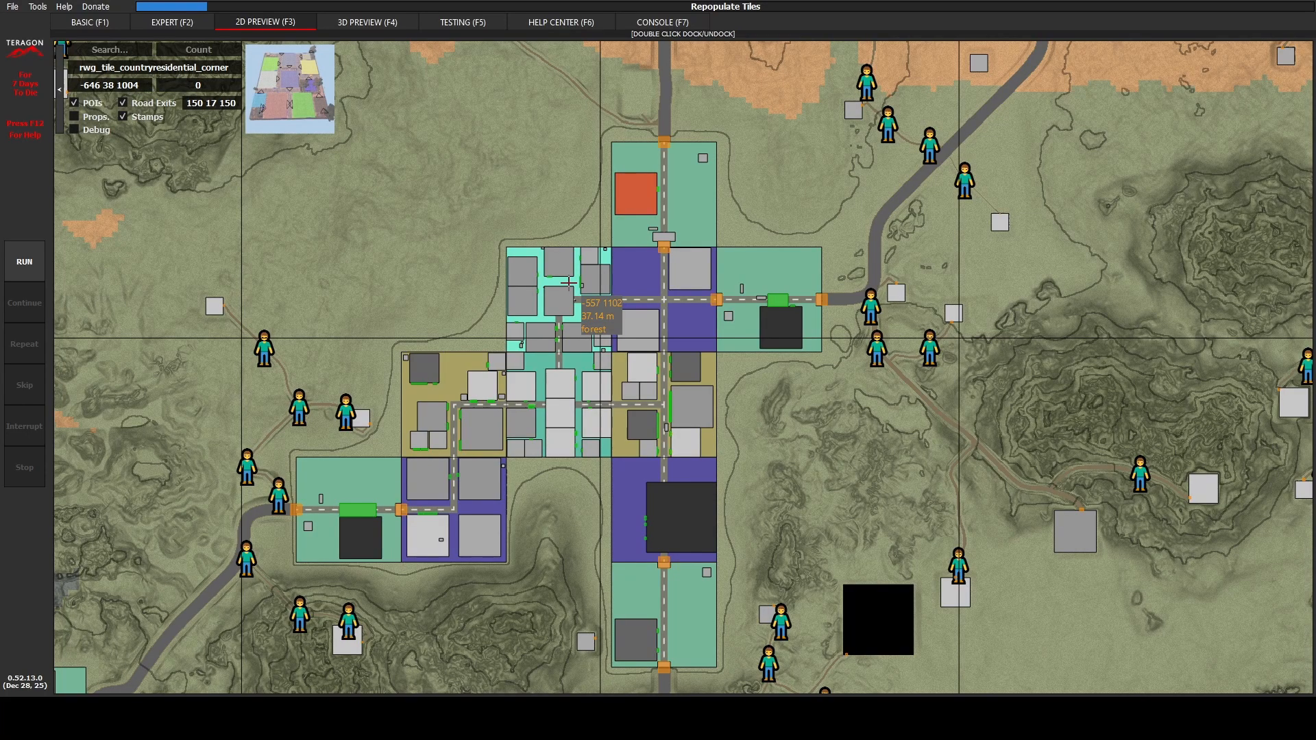
{"action": "left_click", "coordinate": [158, 25]}
{"action": "left_click", "coordinate": [579, 168]}
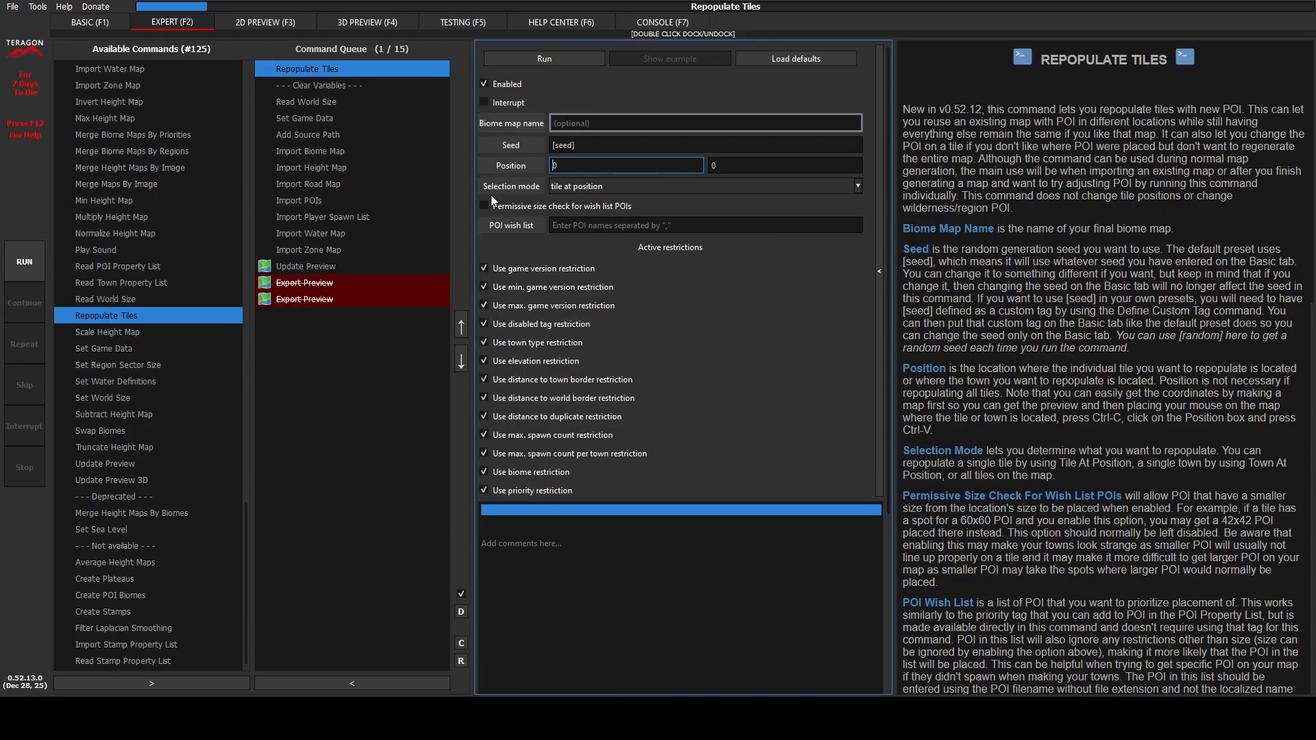
{"action": "type", "text": "-557"}
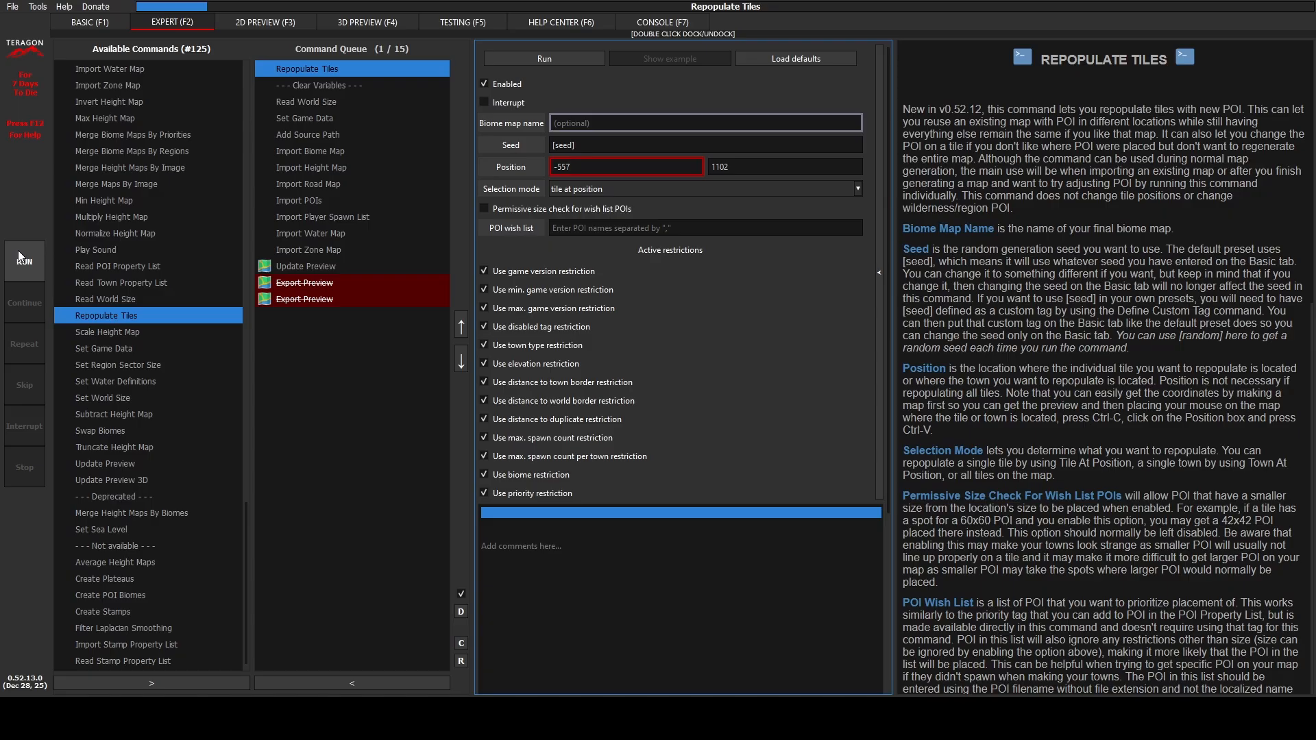
{"action": "left_click", "coordinate": [545, 59]}
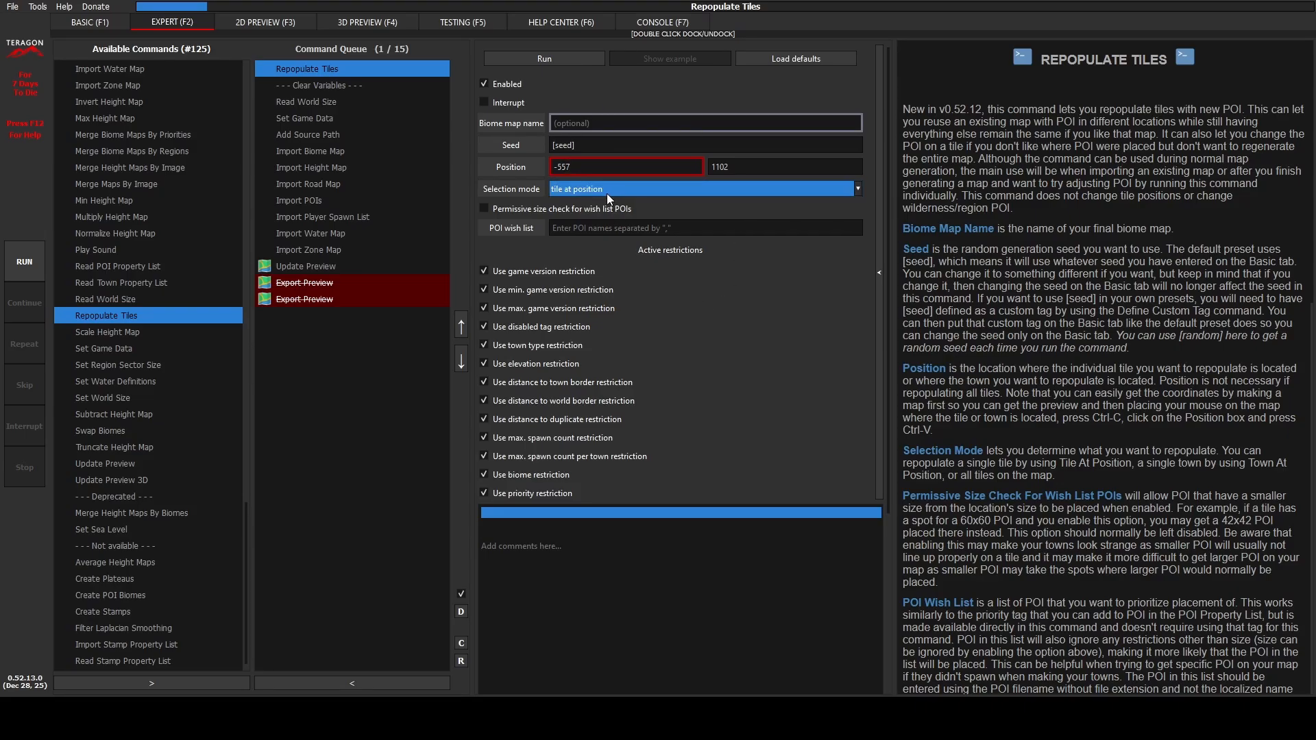
- Run Update Preview and inspect the repopulated residential corner tile in the 2D preview
{"action": "left_click", "coordinate": [294, 269]}
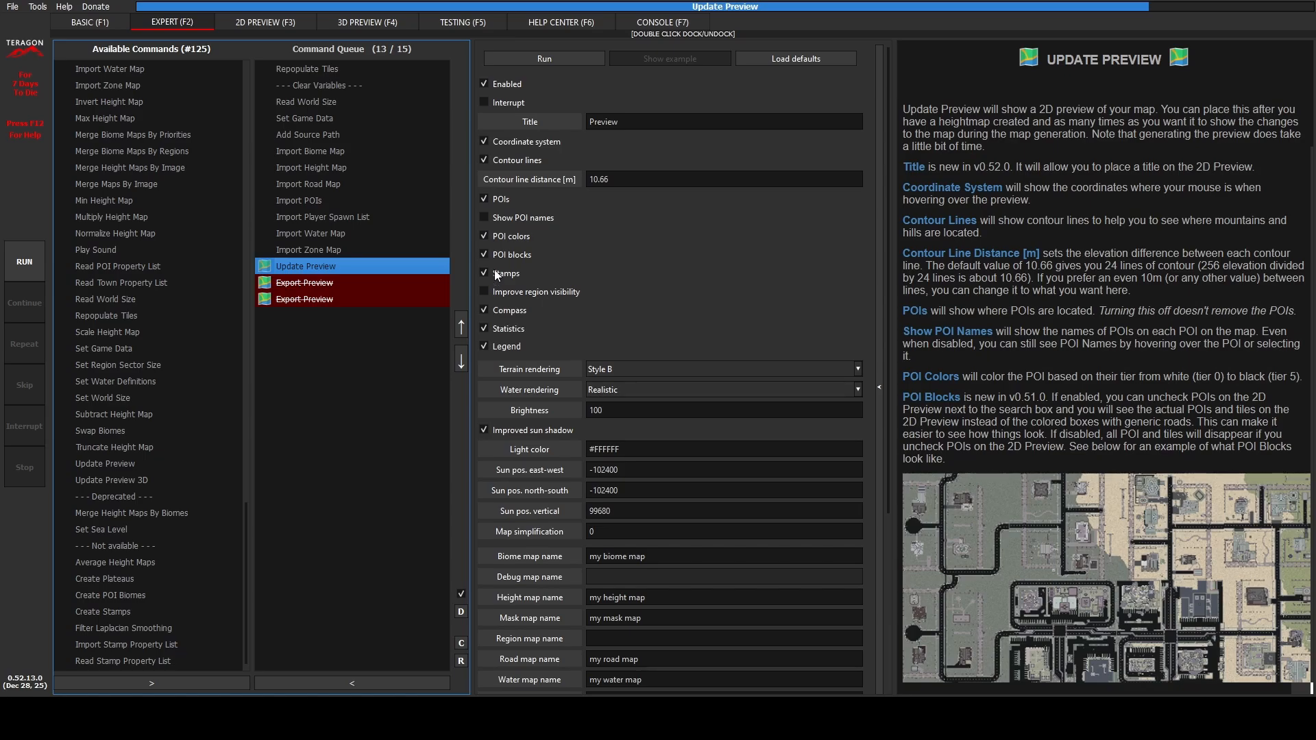
{"action": "left_click", "coordinate": [554, 59]}
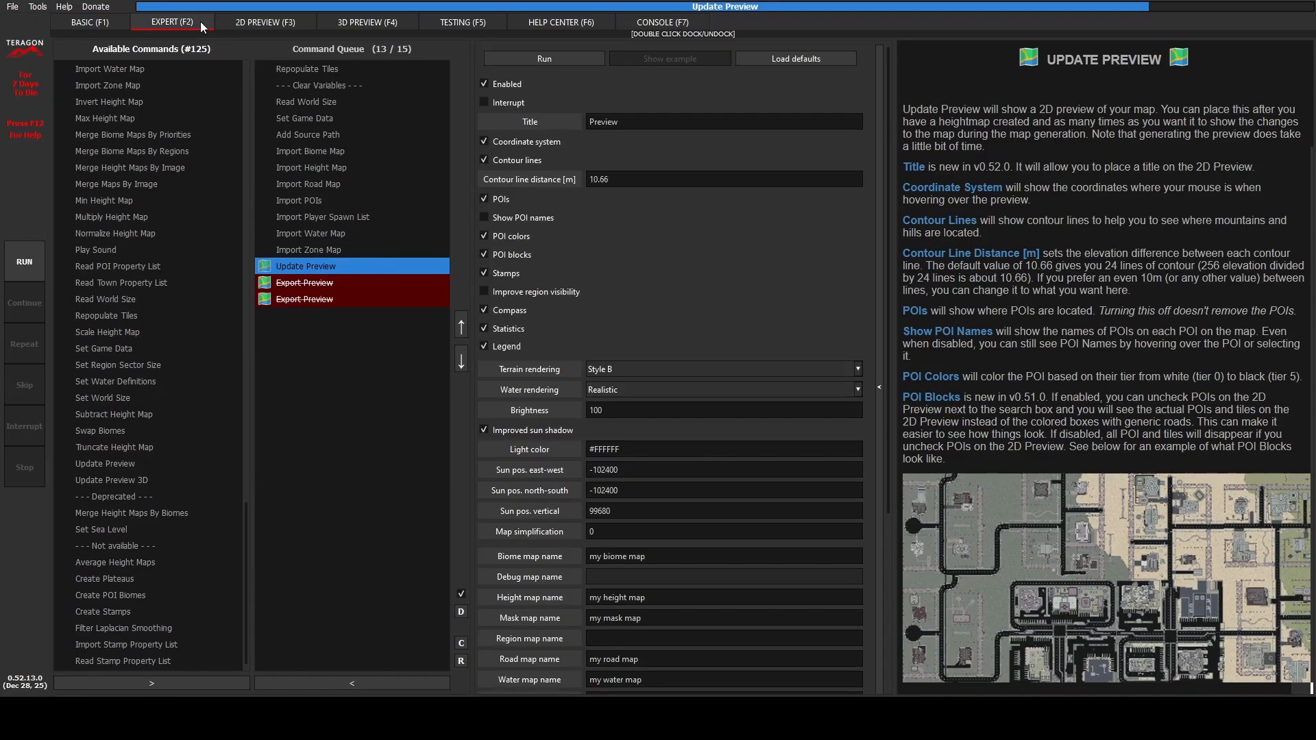
{"action": "left_click", "coordinate": [259, 22]}
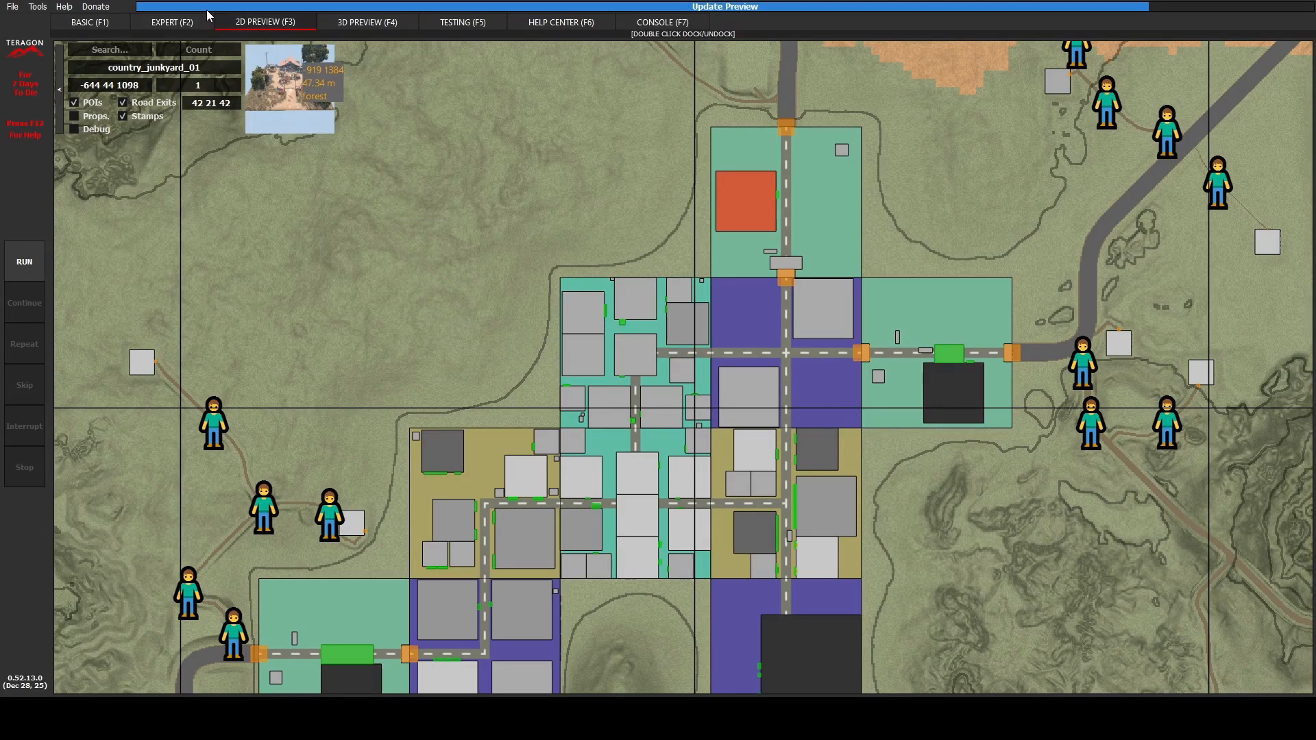
- Set the selection mode of the queued Repopulate Tiles command to town at position and run that command
{"action": "left_click", "coordinate": [189, 25]}
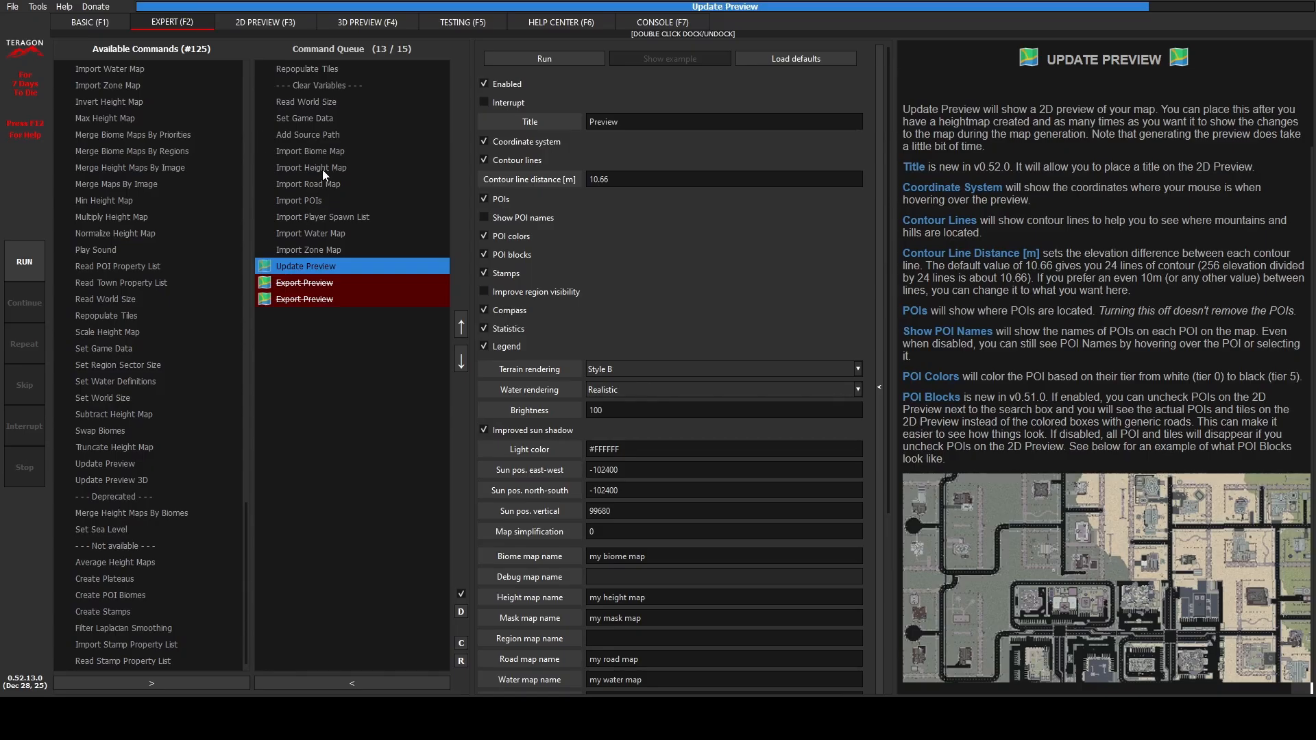
{"action": "left_click", "coordinate": [325, 68]}
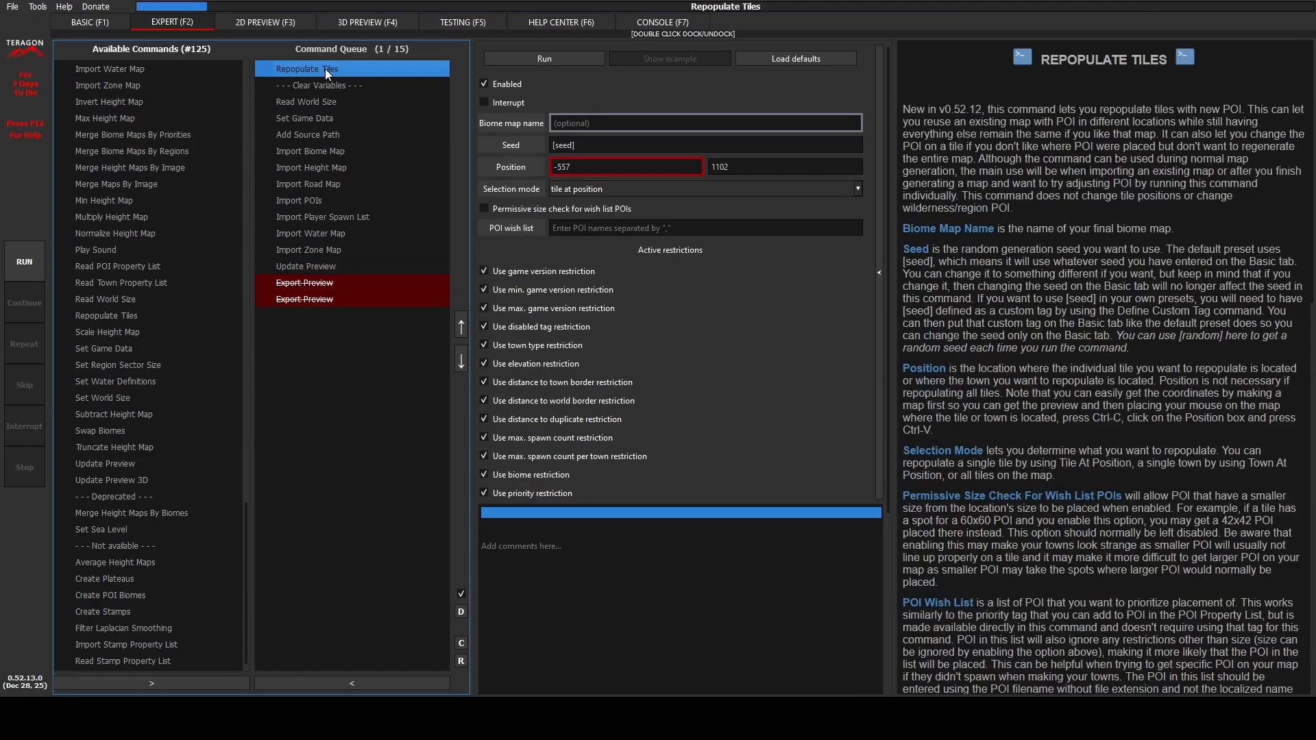
{"action": "left_click", "coordinate": [597, 205]}
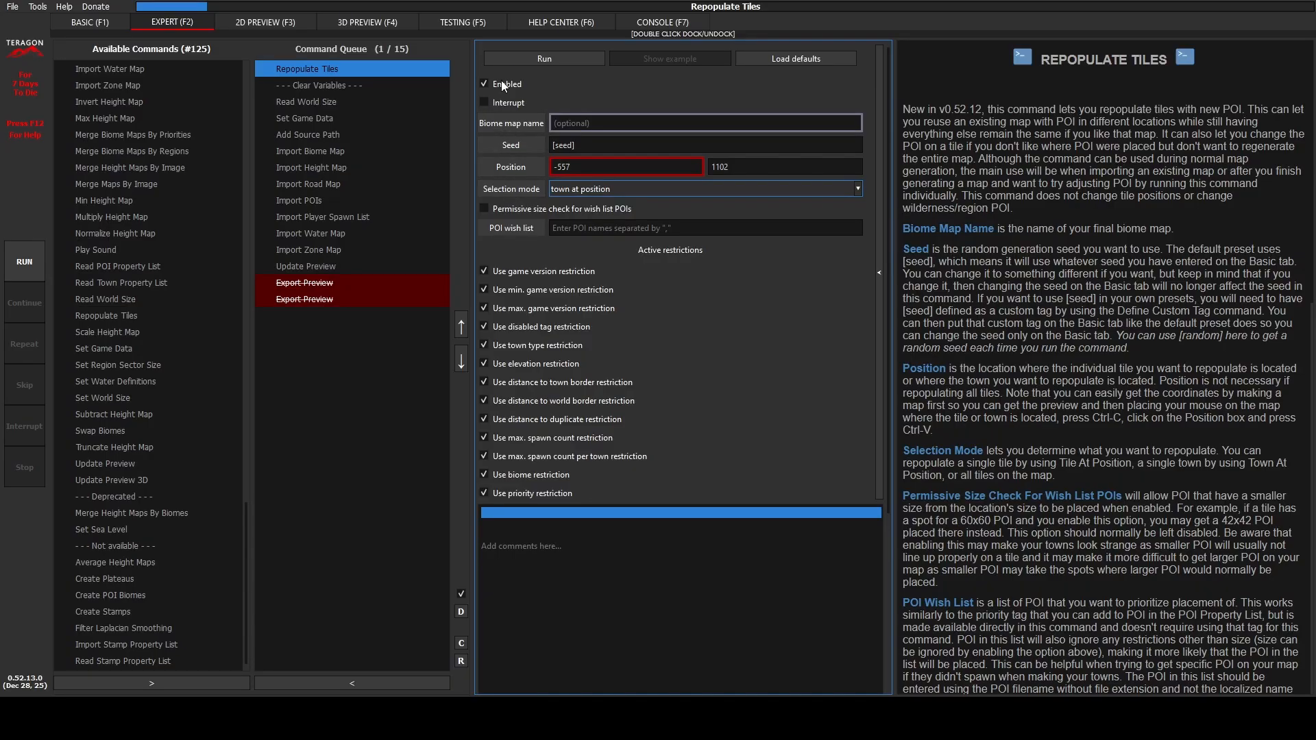
{"action": "left_click", "coordinate": [509, 57]}
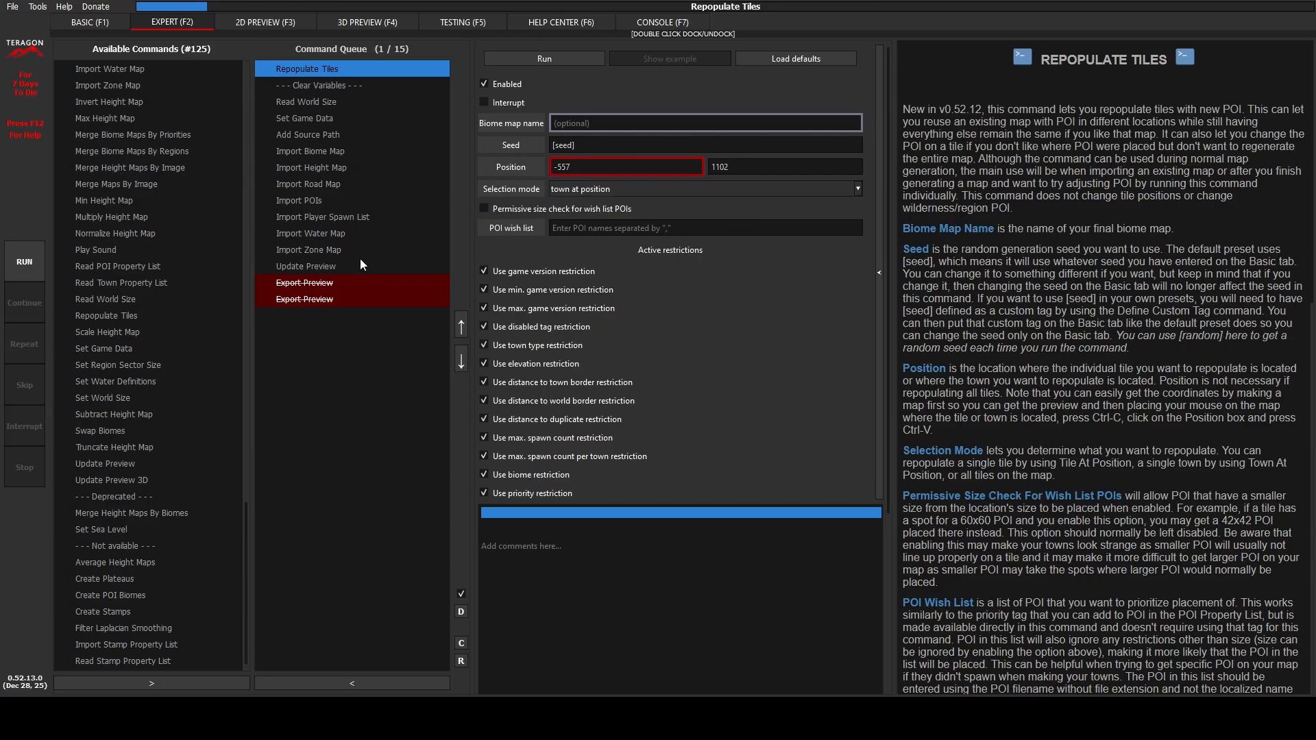
- Run Update Preview and inspect the POIs across the whole repopulated town in the 2D preview
{"action": "left_click", "coordinate": [344, 265]}
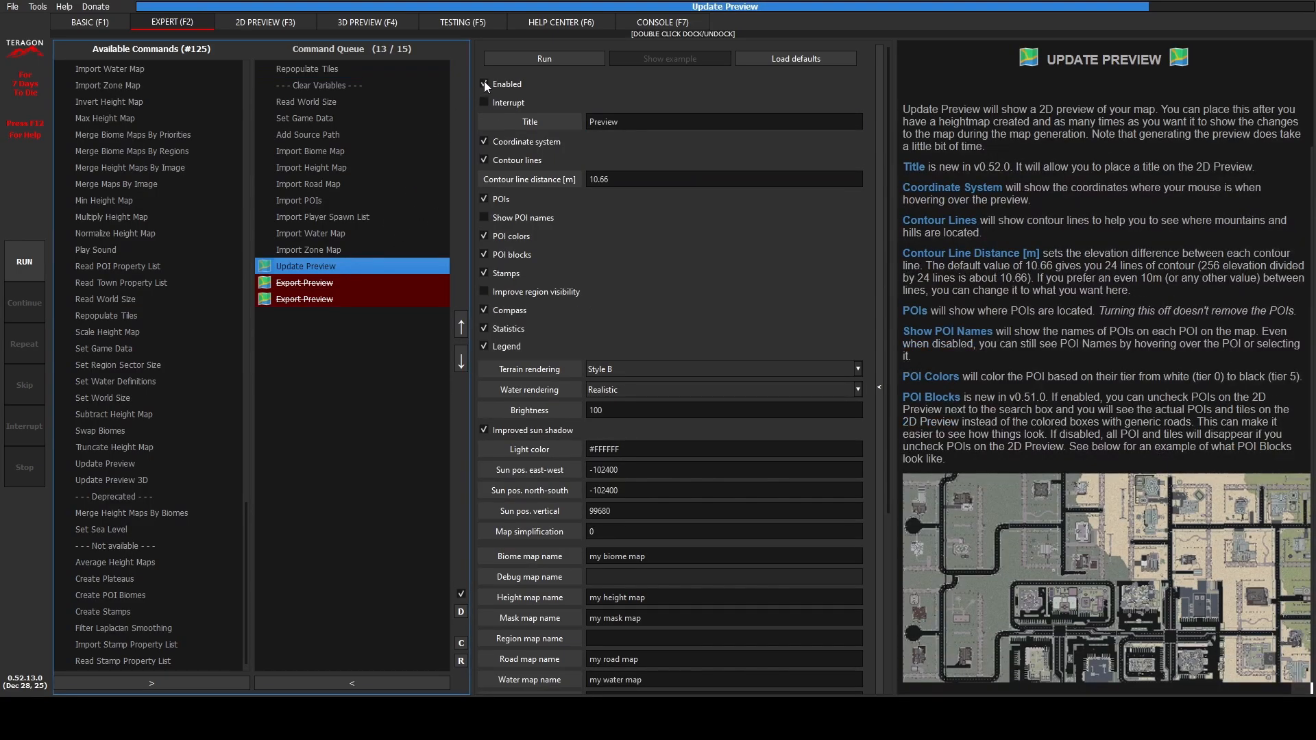
{"action": "left_click", "coordinate": [528, 55]}
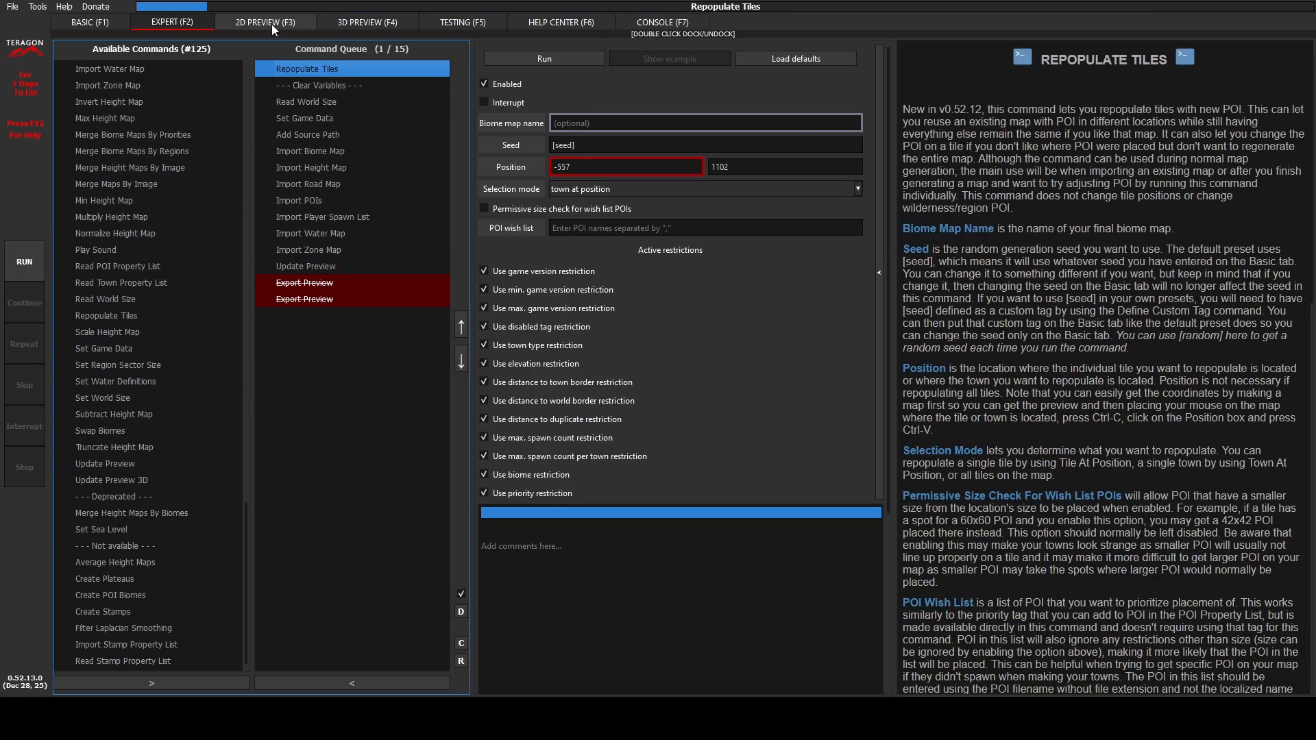
{"action": "left_click", "coordinate": [257, 22]}
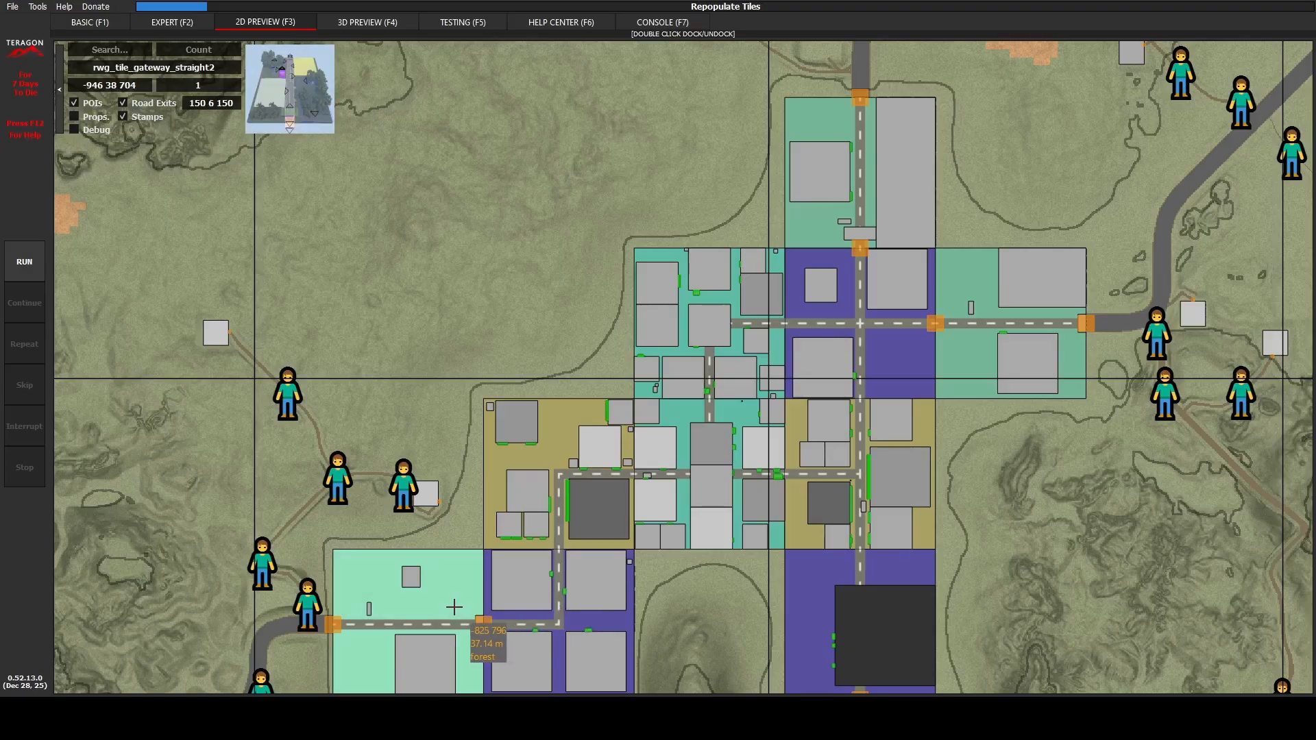
{"action": "left_click_drag", "start_coordinate": [679, 590], "coordinate": [682, 468]}
{"action": "scroll", "coordinate": [682, 468], "scroll_direction": "down", "scroll_amount": 2}
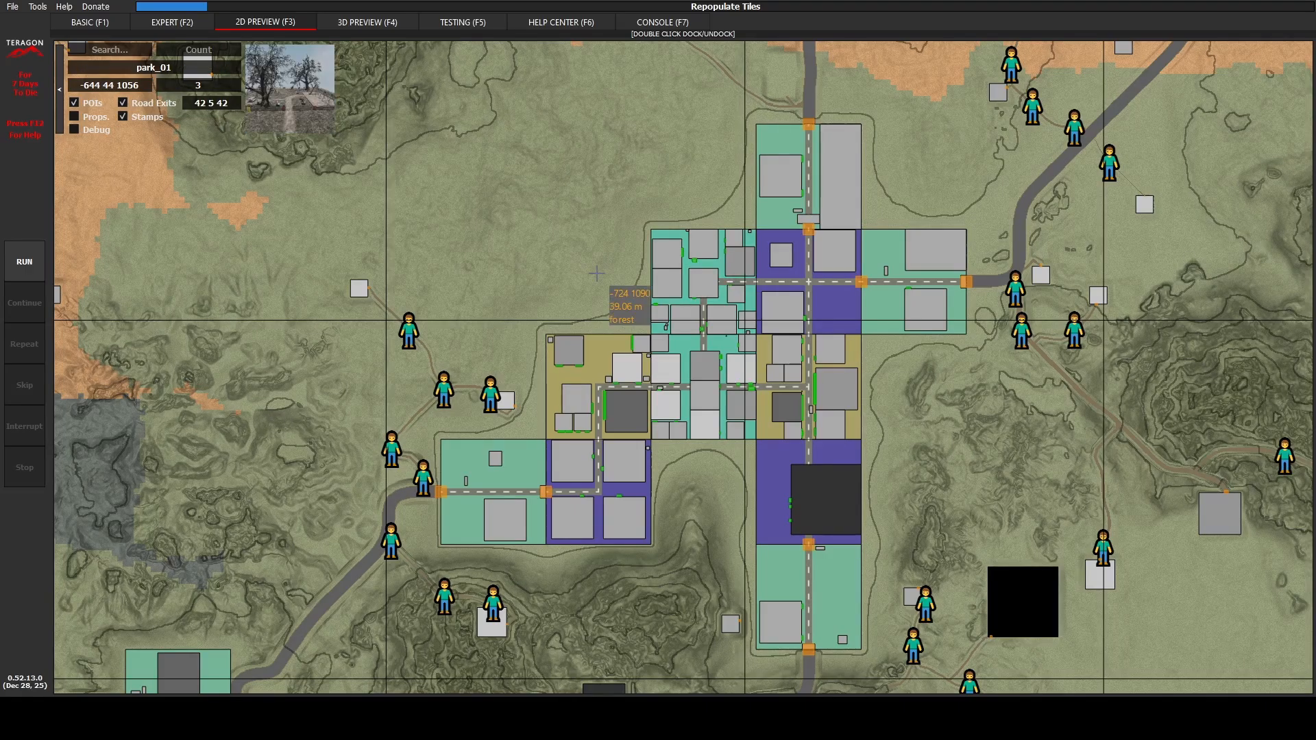
- Set the Repopulate Tiles selection mode to all tiles and look over the surrounding towns and wilderness POIs in the 2D preview
{"action": "left_click", "coordinate": [185, 24]}
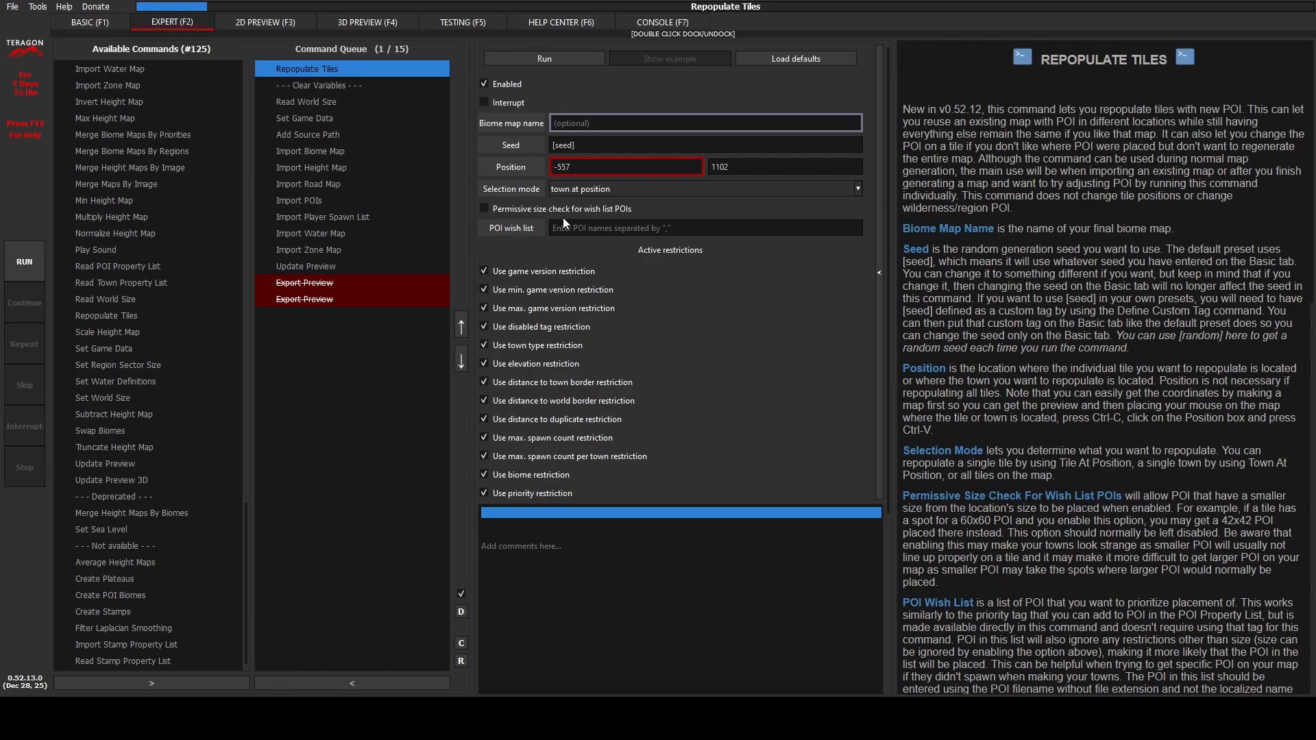
{"action": "left_click", "coordinate": [582, 208]}
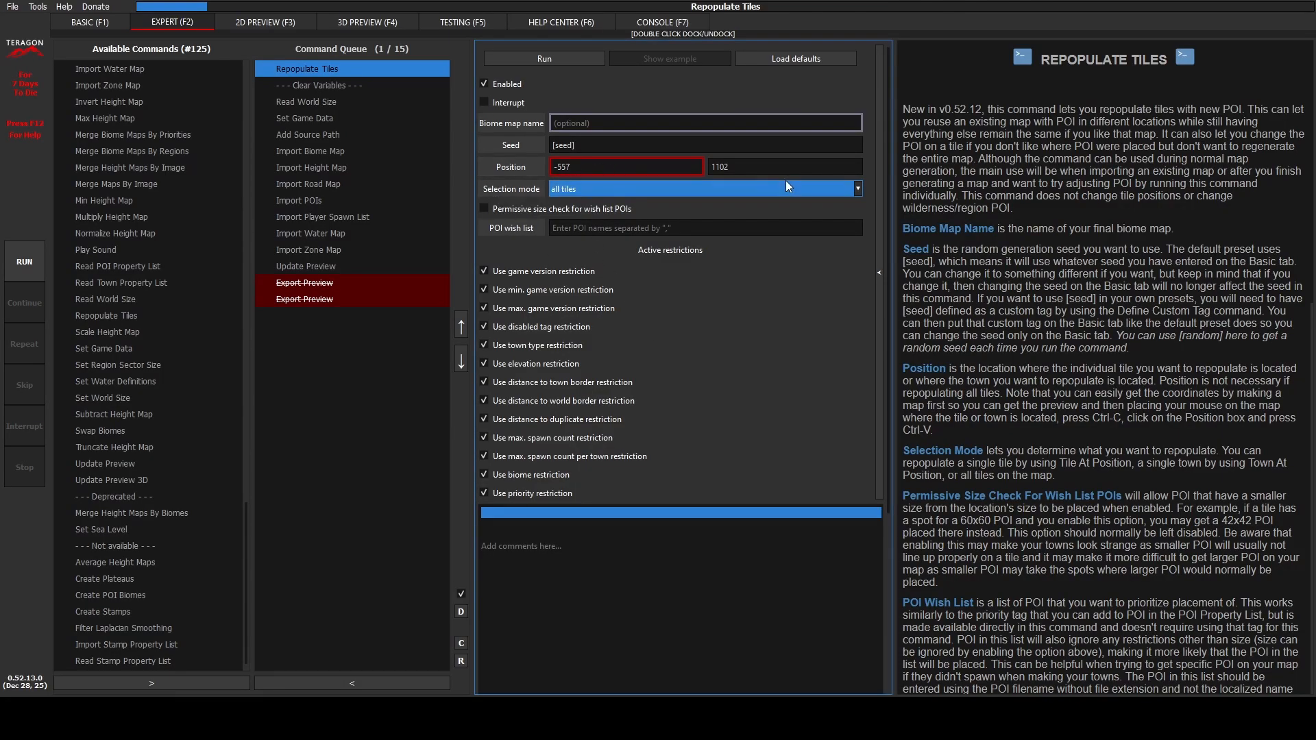
{"action": "left_click", "coordinate": [270, 20]}
{"action": "scroll", "coordinate": [379, 86], "scroll_direction": "down", "scroll_amount": 4}
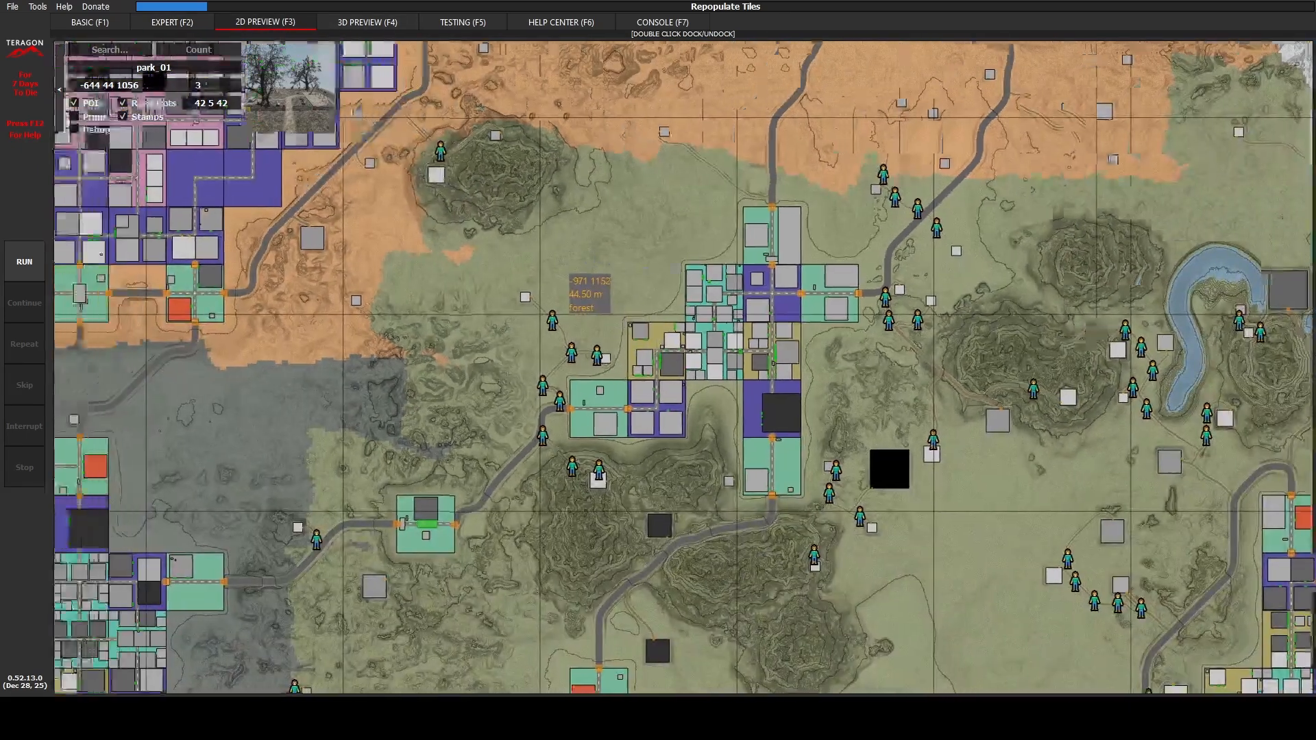
{"action": "left_click_drag", "start_coordinate": [560, 265], "coordinate": [869, 285]}
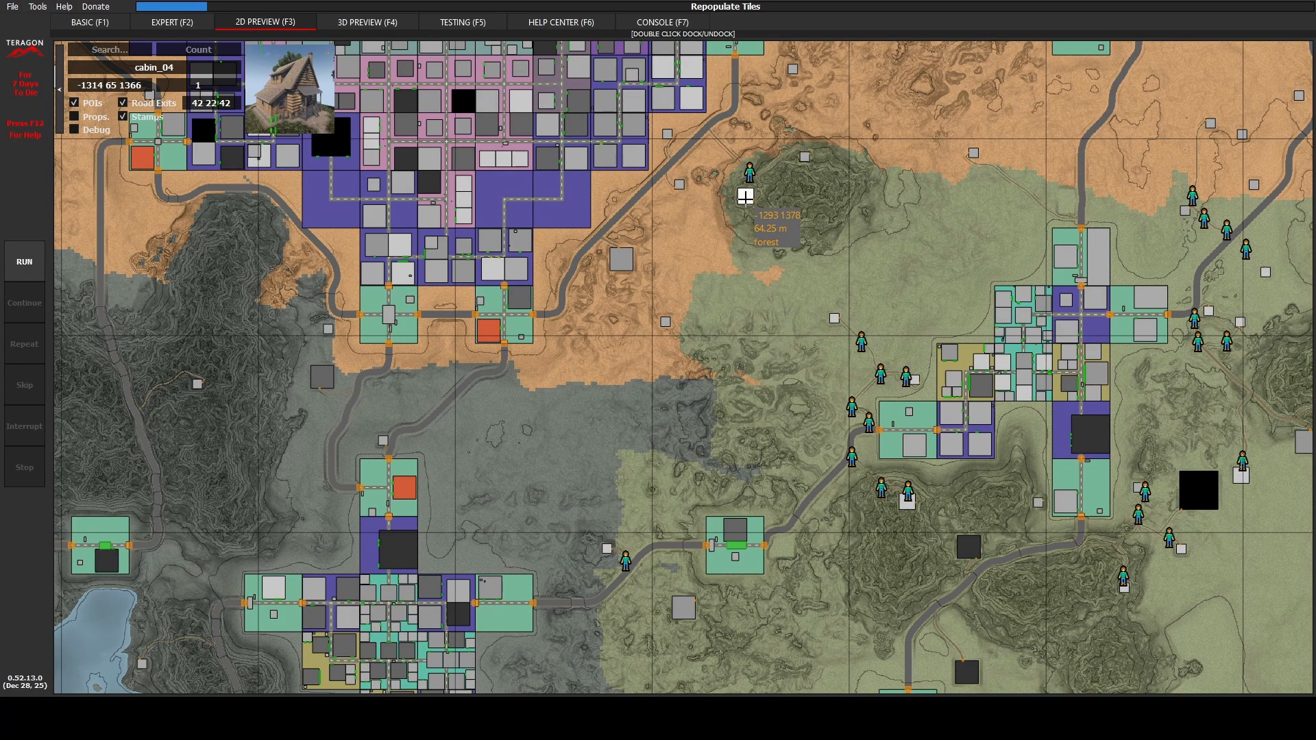
{"action": "left_click_drag", "start_coordinate": [921, 252], "coordinate": [878, 363]}
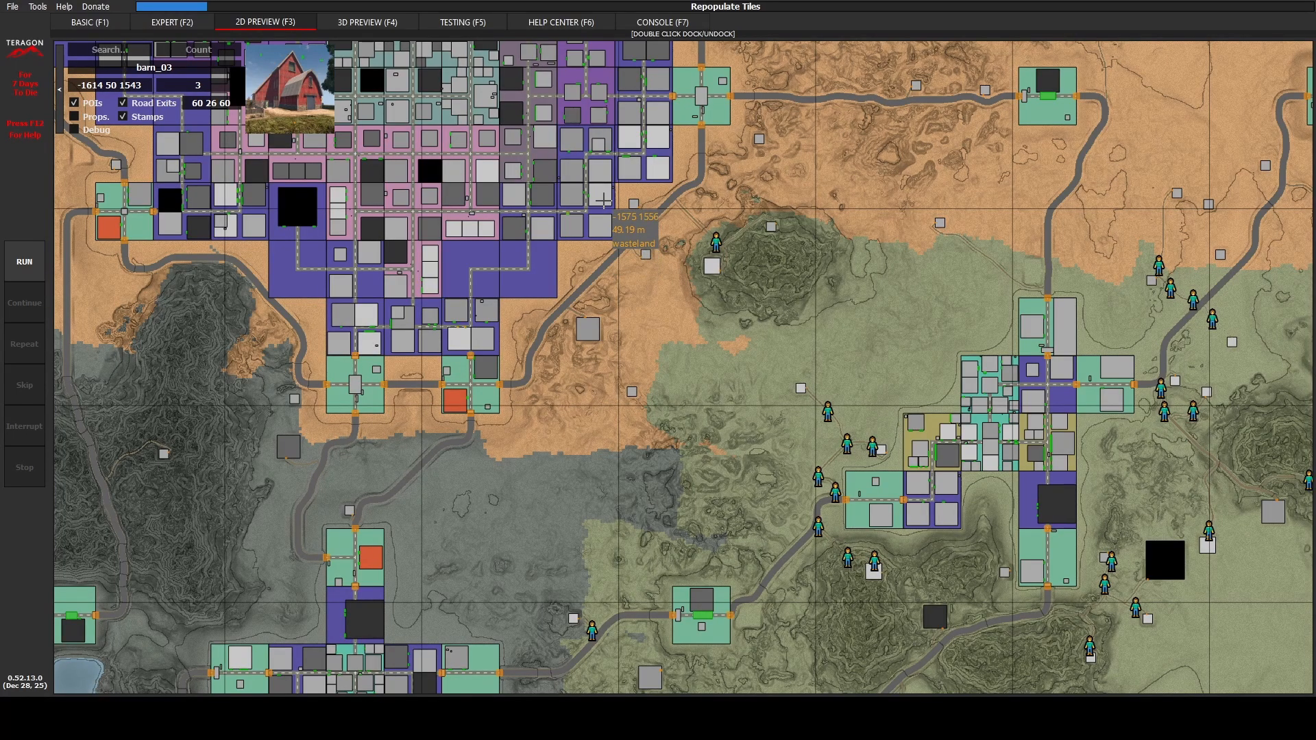
{"action": "left_click_drag", "start_coordinate": [1120, 362], "coordinate": [943, 306]}
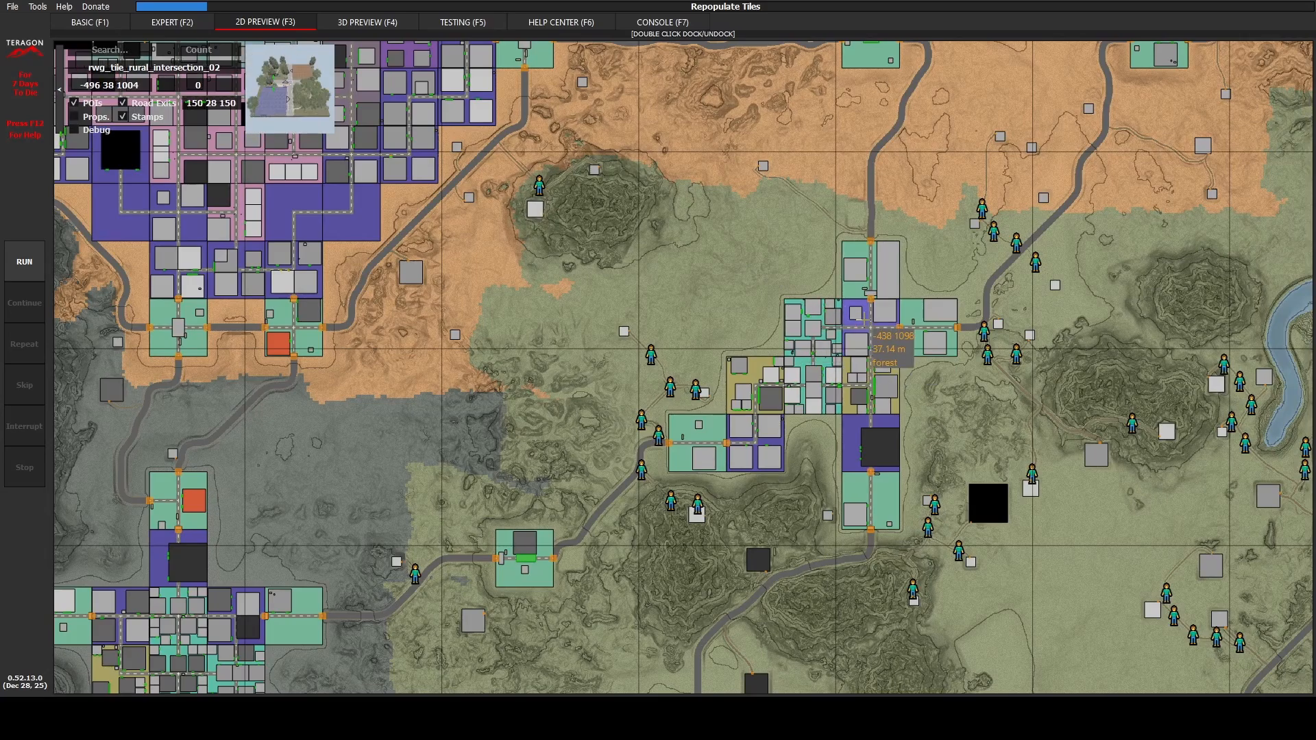
- Set the Repopulate Tiles seed to 9218 and run the command on all tiles
{"action": "left_click", "coordinate": [203, 19]}
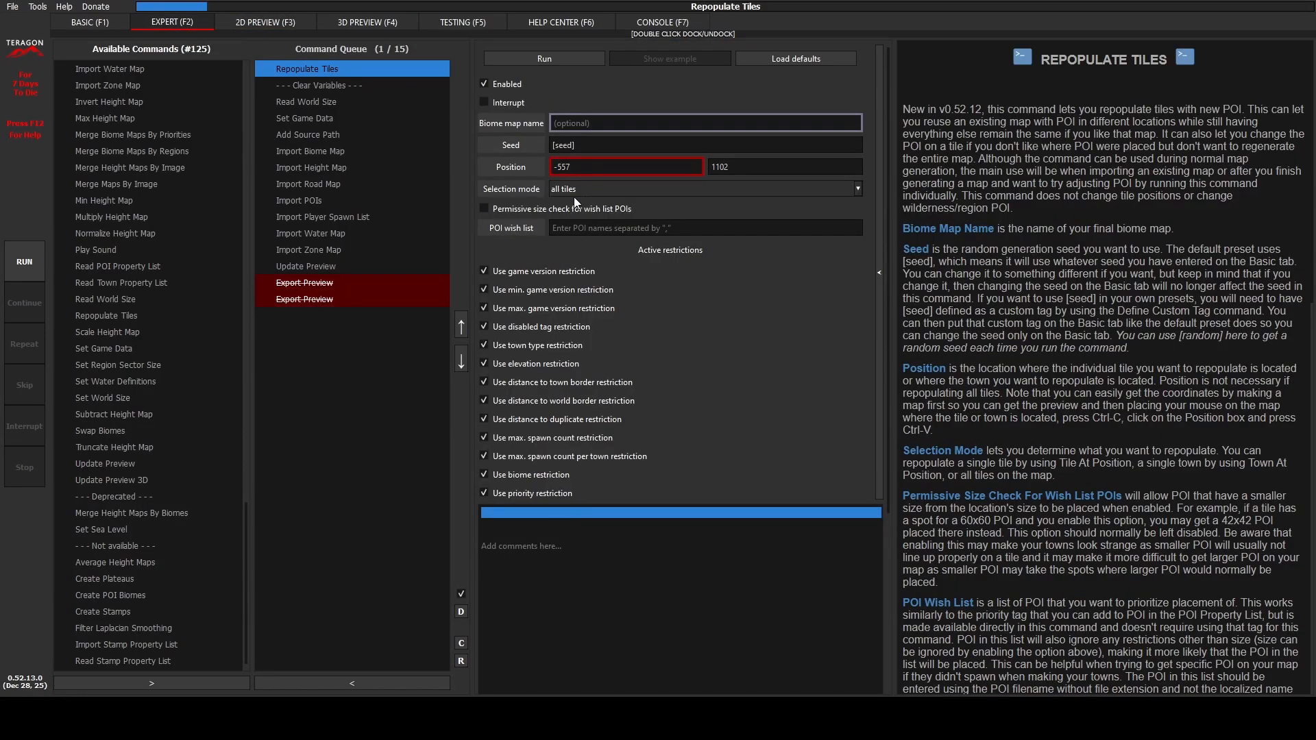
{"action": "left_click", "coordinate": [588, 145]}
{"action": "type", "text": "9218"}
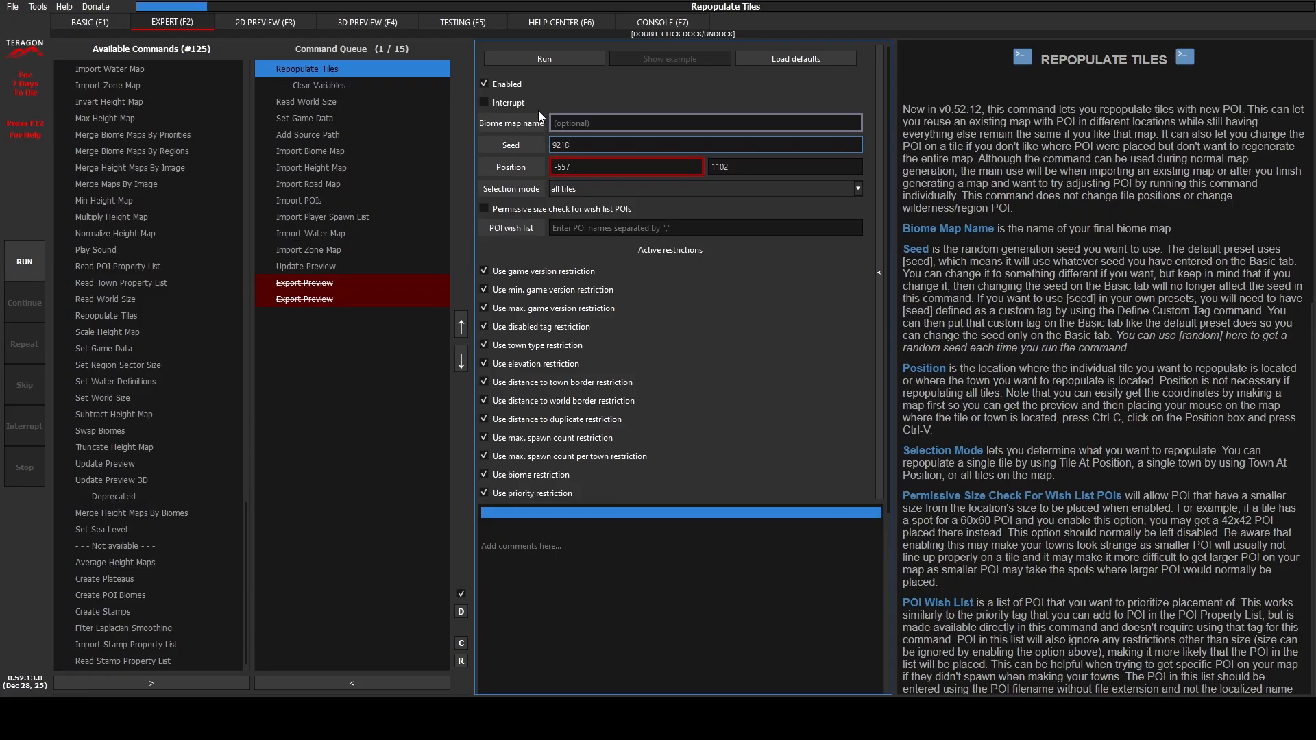
{"action": "left_click", "coordinate": [538, 60]}
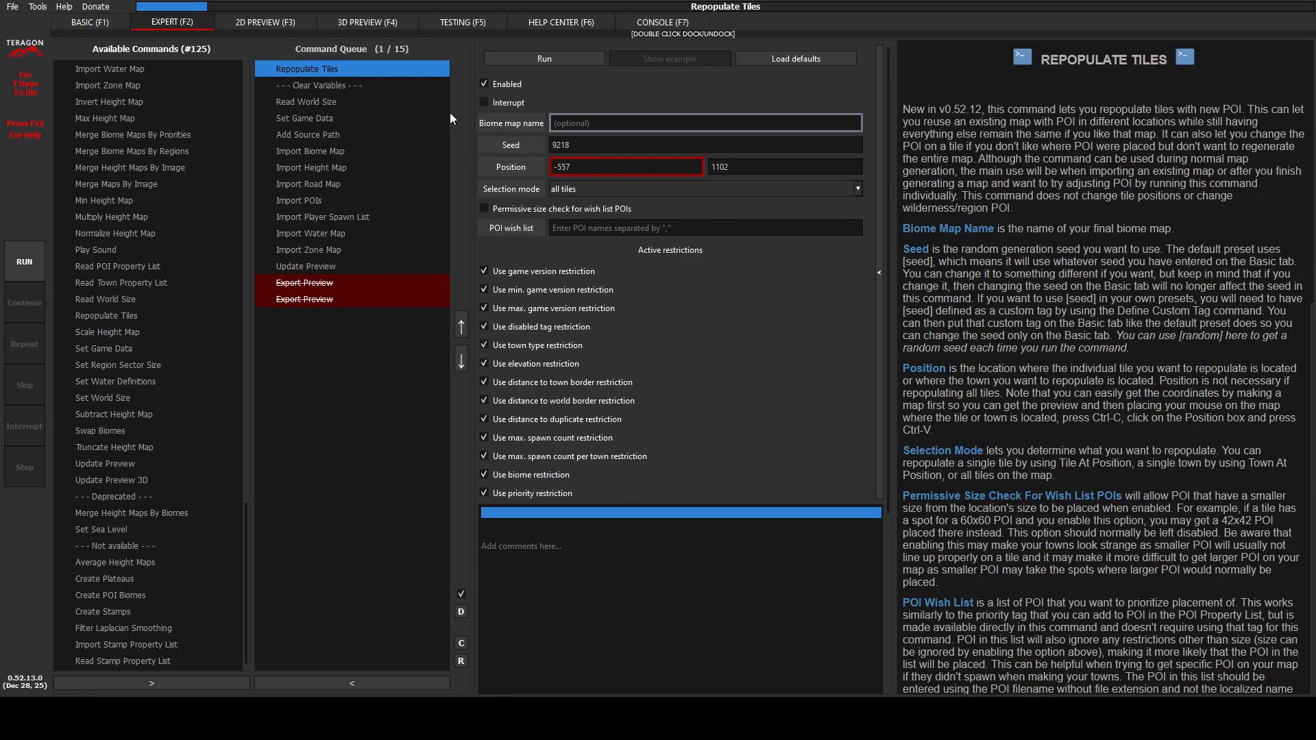
- Run Update Preview and show the whole repopulated map in the 2D preview
{"action": "left_click", "coordinate": [306, 269]}
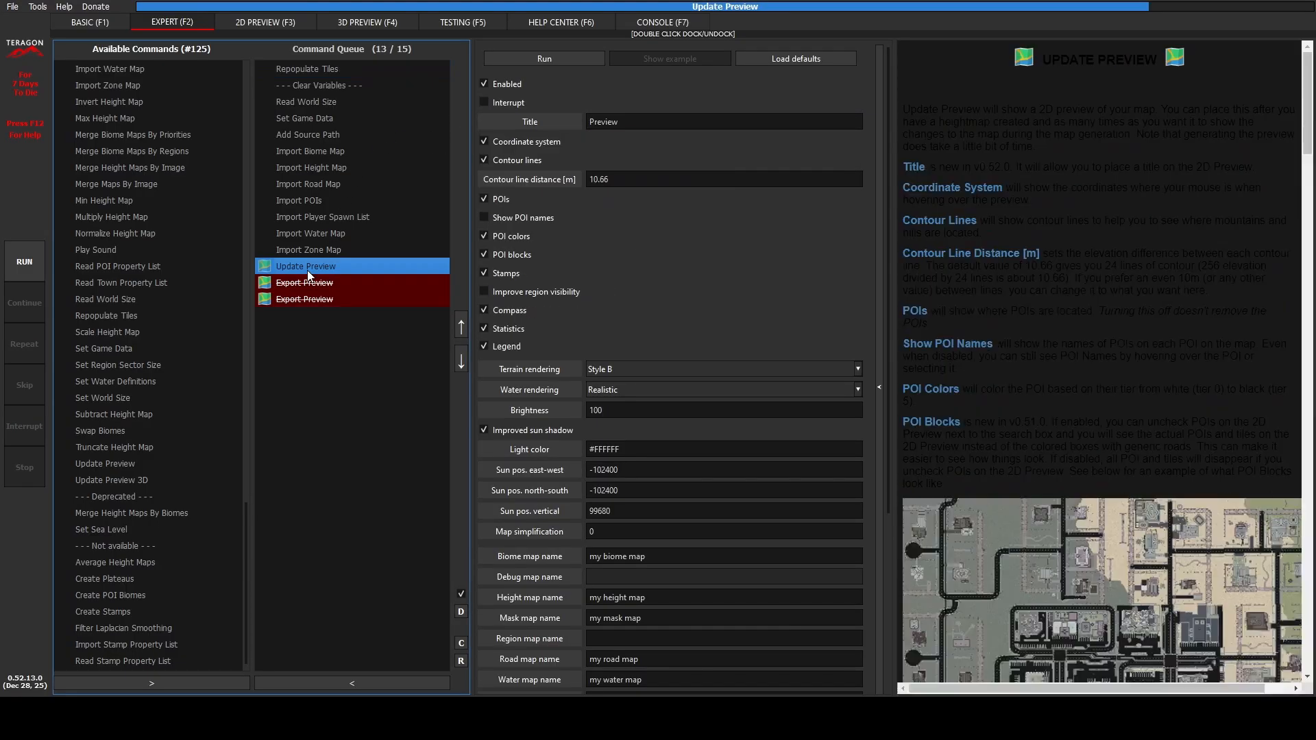
{"action": "left_click", "coordinate": [544, 60]}
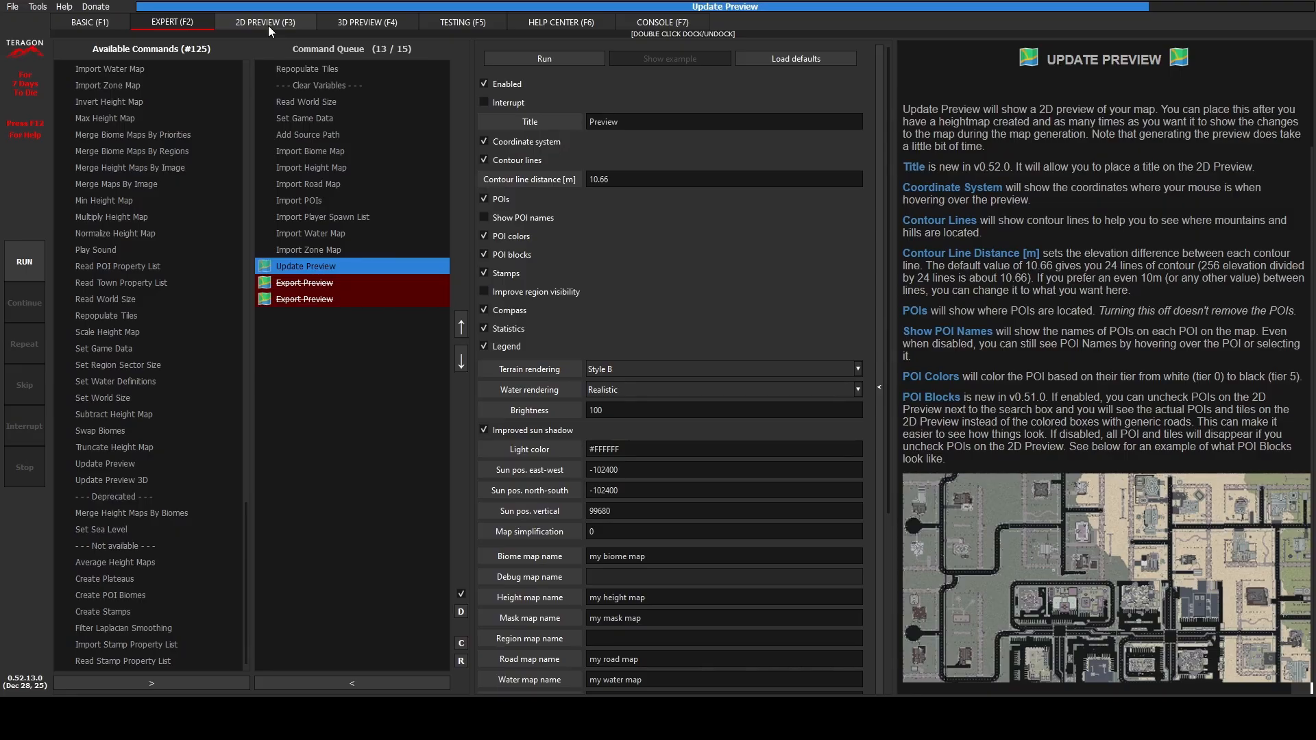
{"action": "left_click", "coordinate": [268, 26]}
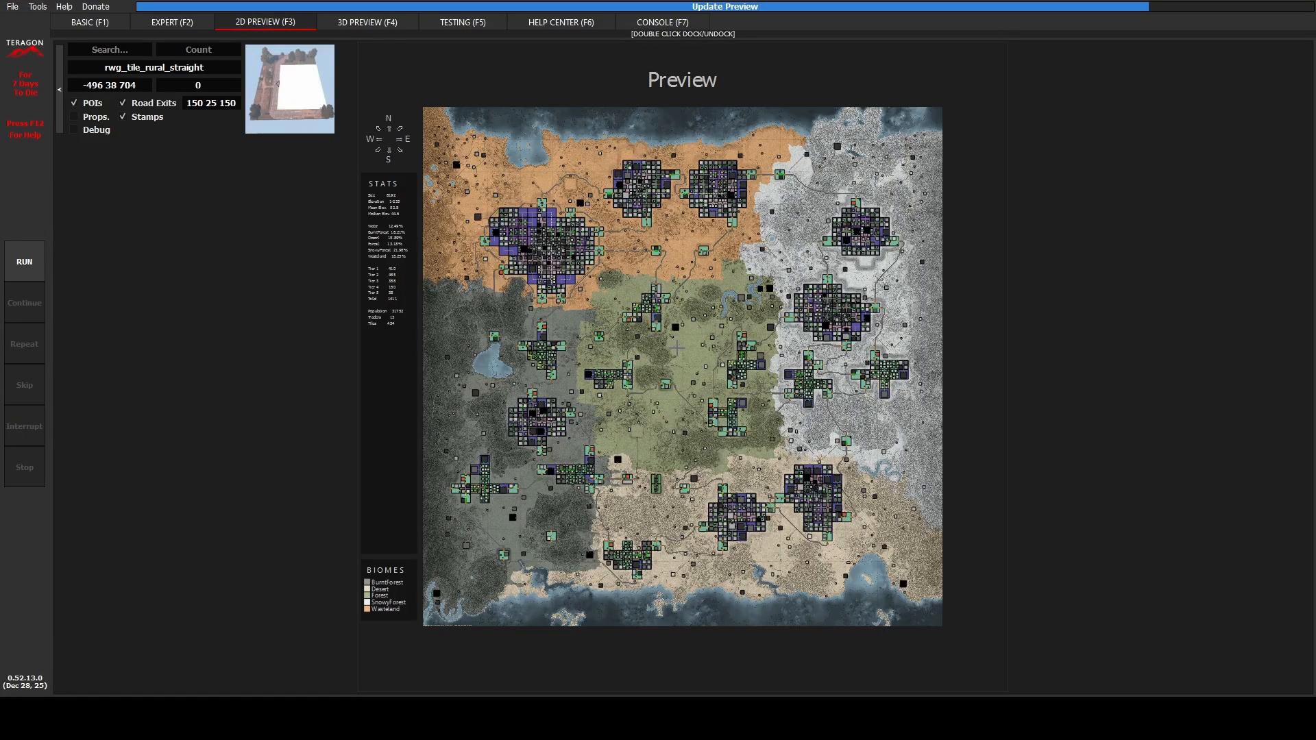
- Inspect the repopulated POIs in the central forest town and the neighbouring wasteland city in the 2D preview
{"action": "scroll", "coordinate": [677, 348], "scroll_direction": "up", "scroll_amount": 5}
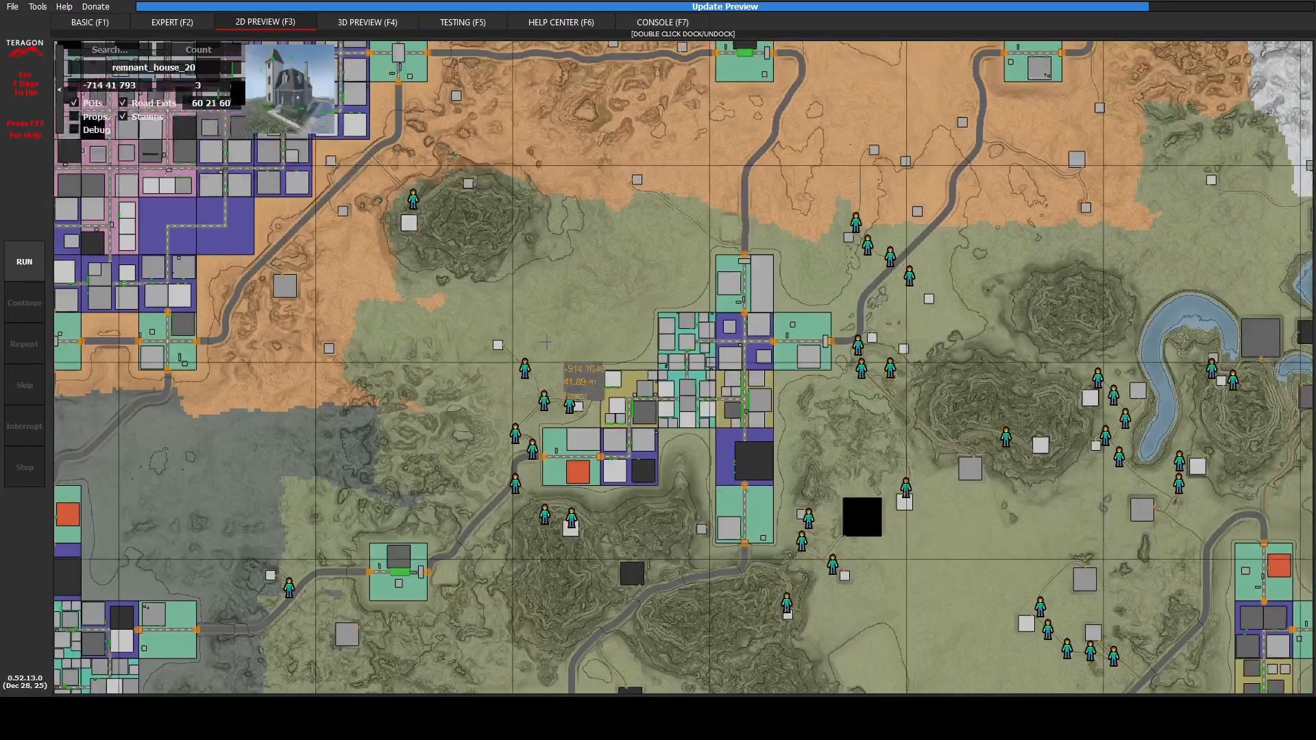
{"action": "scroll", "coordinate": [546, 342], "scroll_direction": "up", "scroll_amount": 1}
{"action": "scroll", "coordinate": [617, 315], "scroll_direction": "up", "scroll_amount": 1}
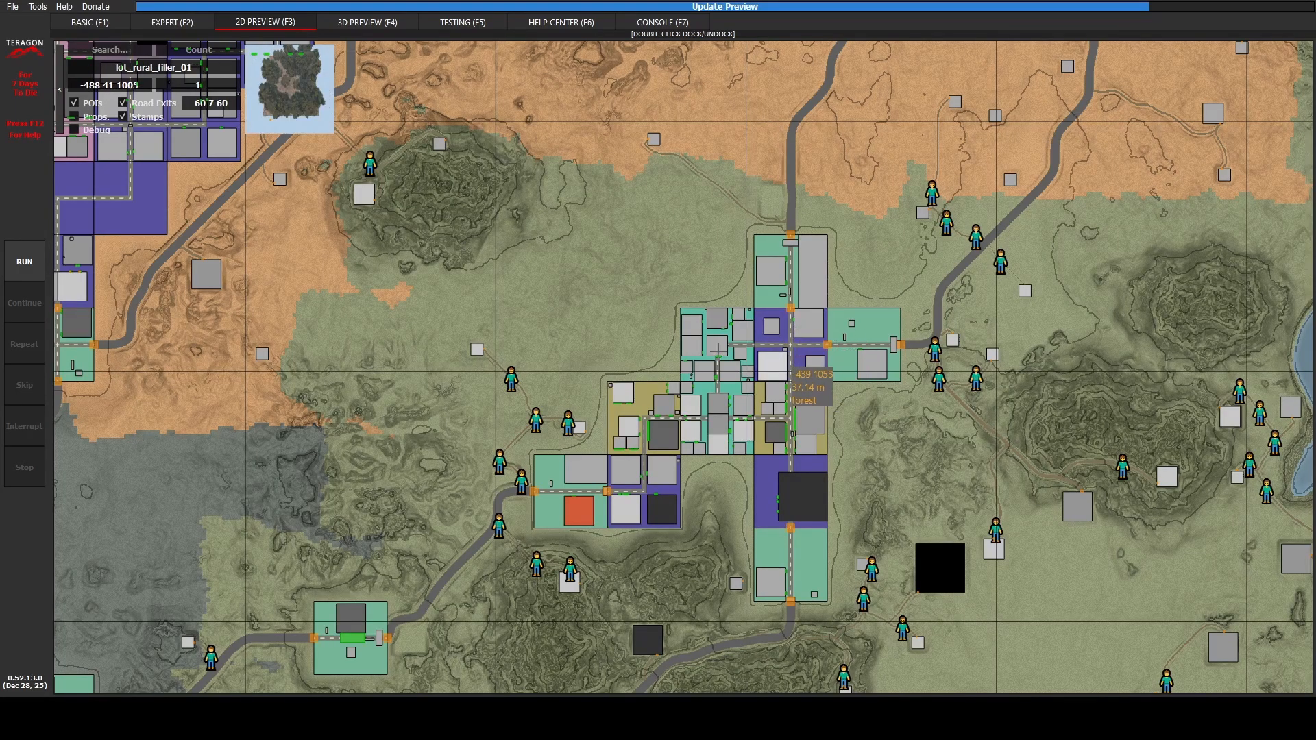
{"action": "left_click_drag", "start_coordinate": [598, 249], "coordinate": [923, 326]}
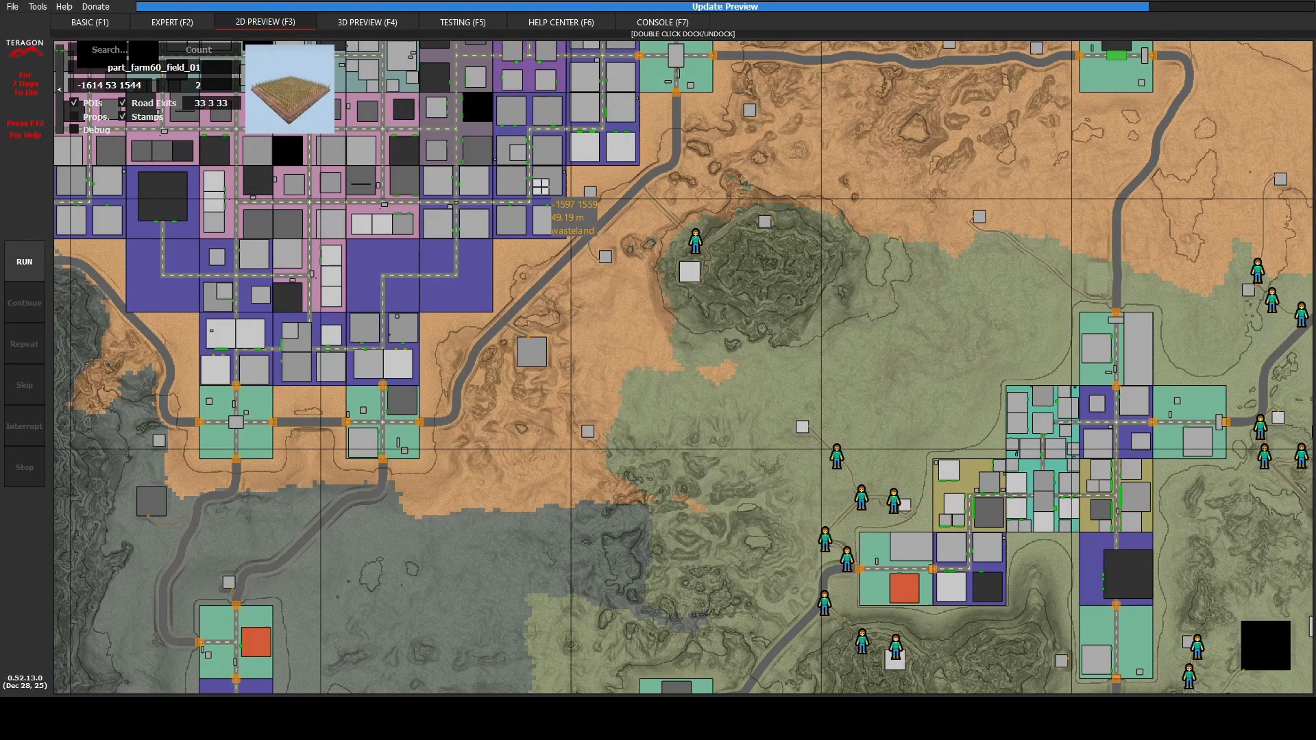
{"action": "left_click_drag", "start_coordinate": [760, 385], "coordinate": [703, 353]}
{"action": "left_click_drag", "start_coordinate": [933, 265], "coordinate": [818, 283]}
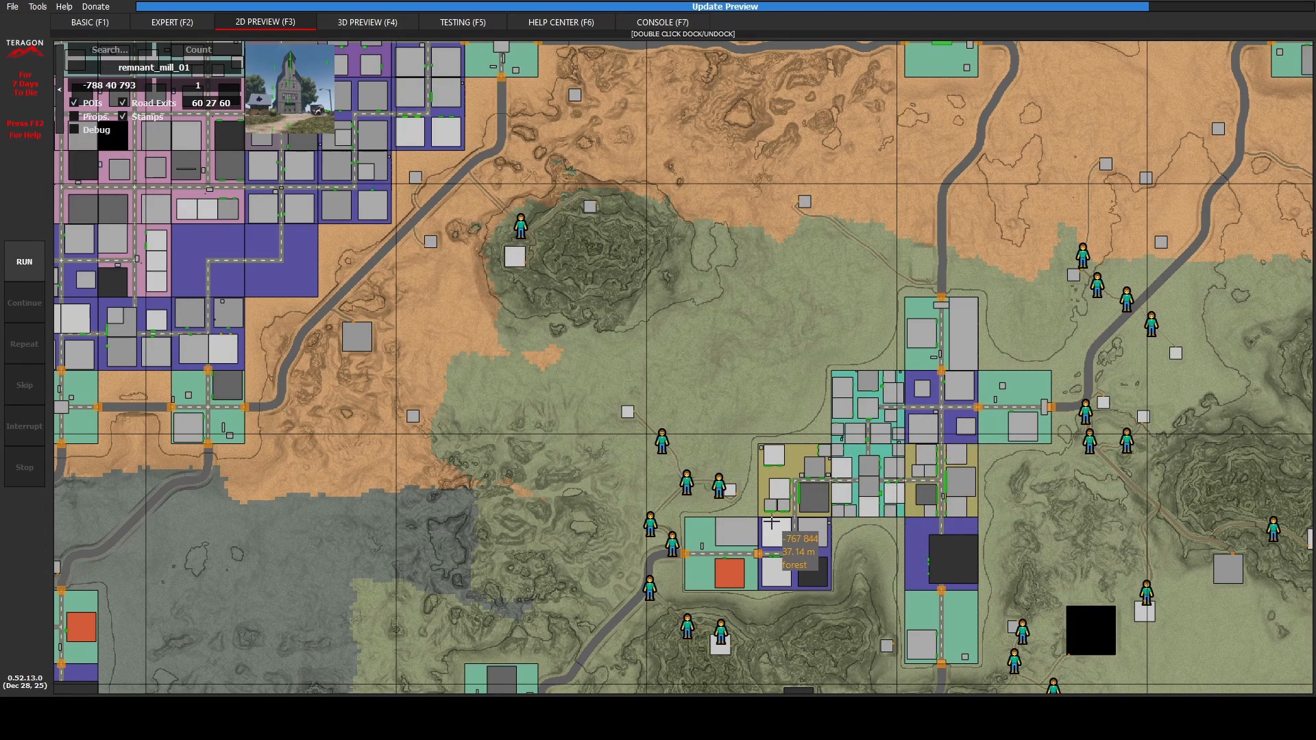
- Look up a farm POI name in the 2D preview and enter farm_14 in the Repopulate Tiles POI wish list
{"action": "left_click", "coordinate": [172, 22]}
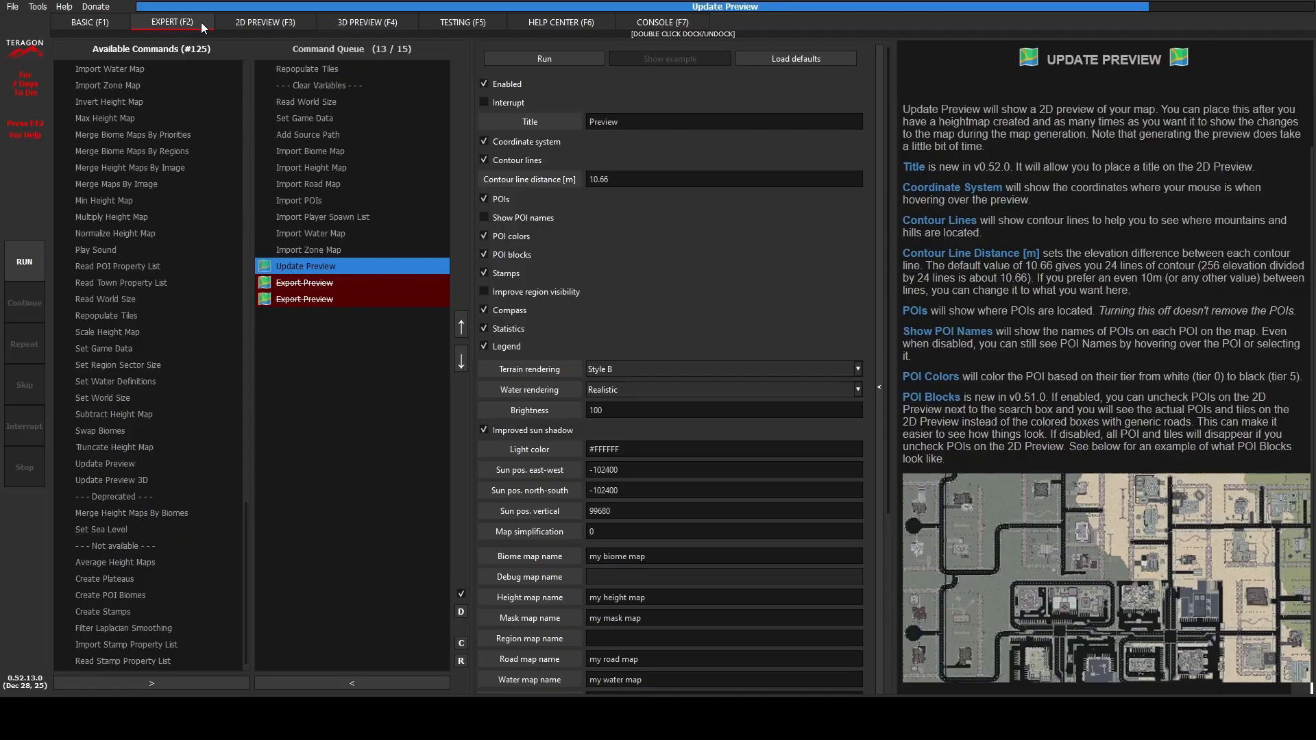
{"action": "left_click", "coordinate": [335, 67]}
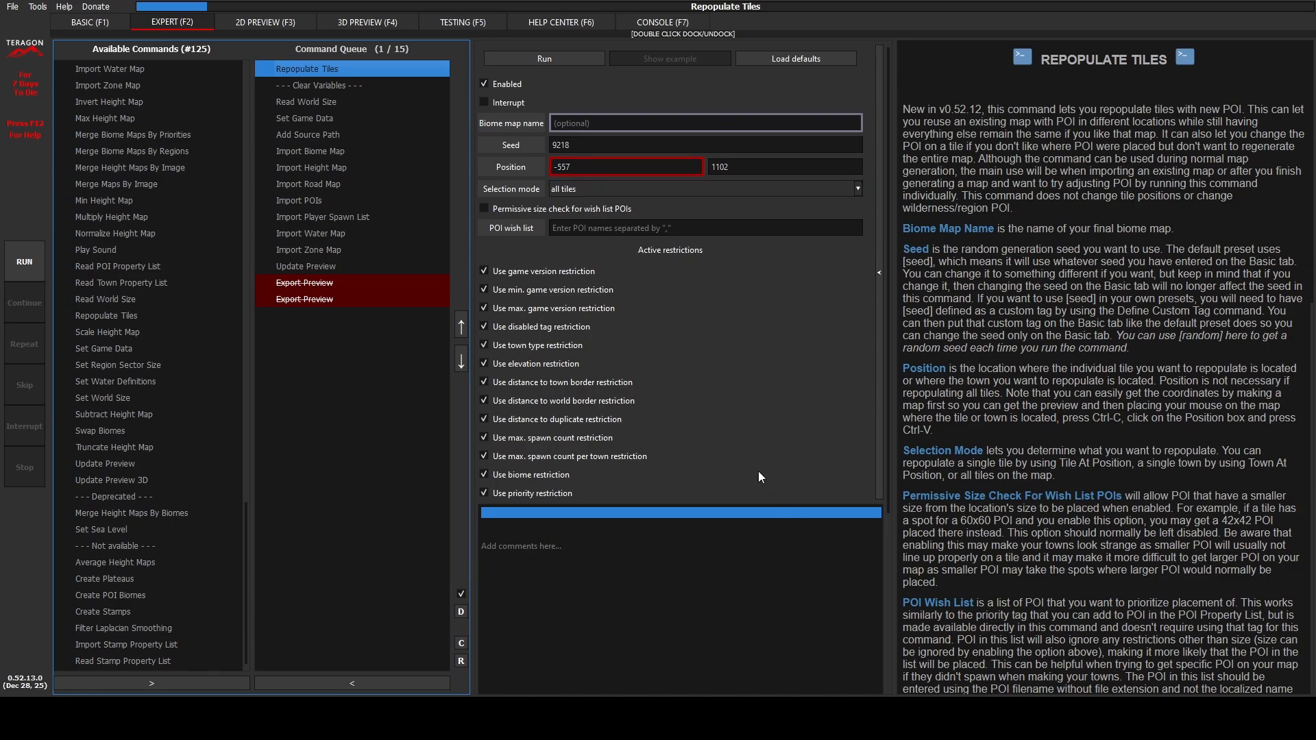
{"action": "left_click", "coordinate": [584, 230]}
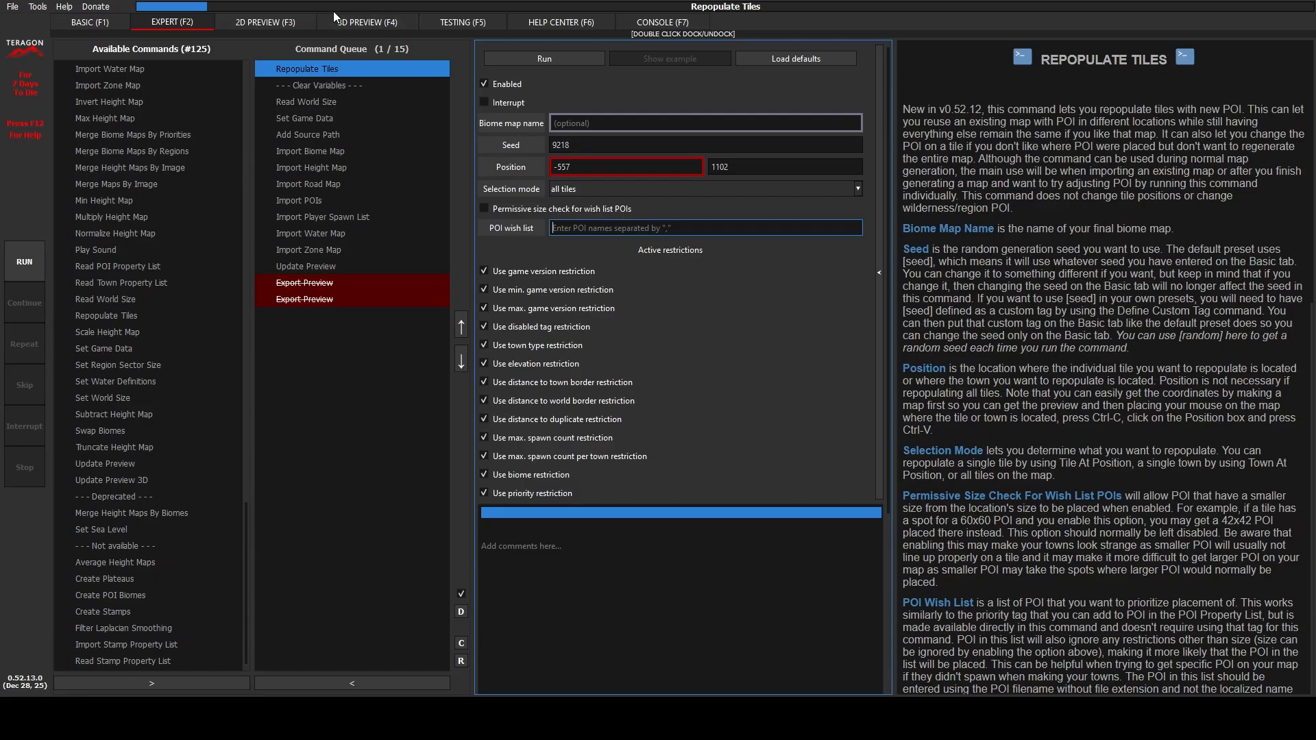
{"action": "left_click", "coordinate": [268, 21]}
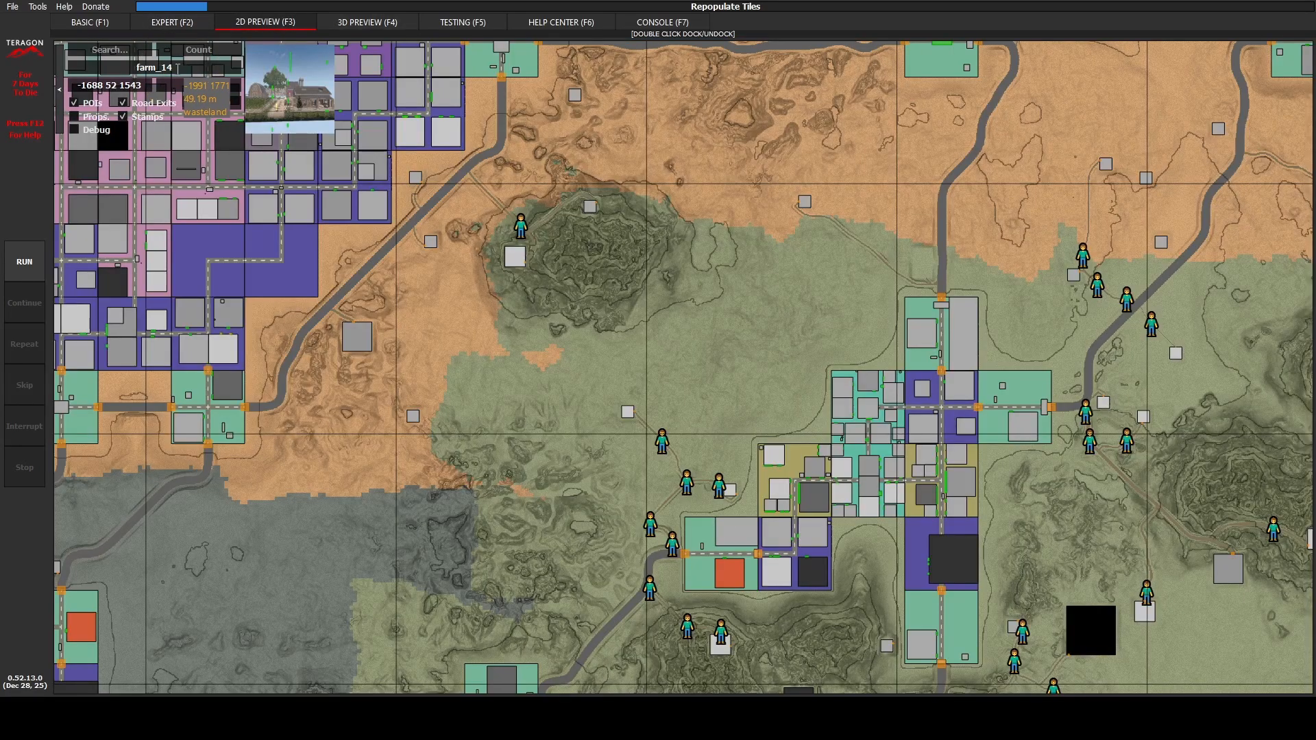
{"action": "left_click", "coordinate": [172, 22]}
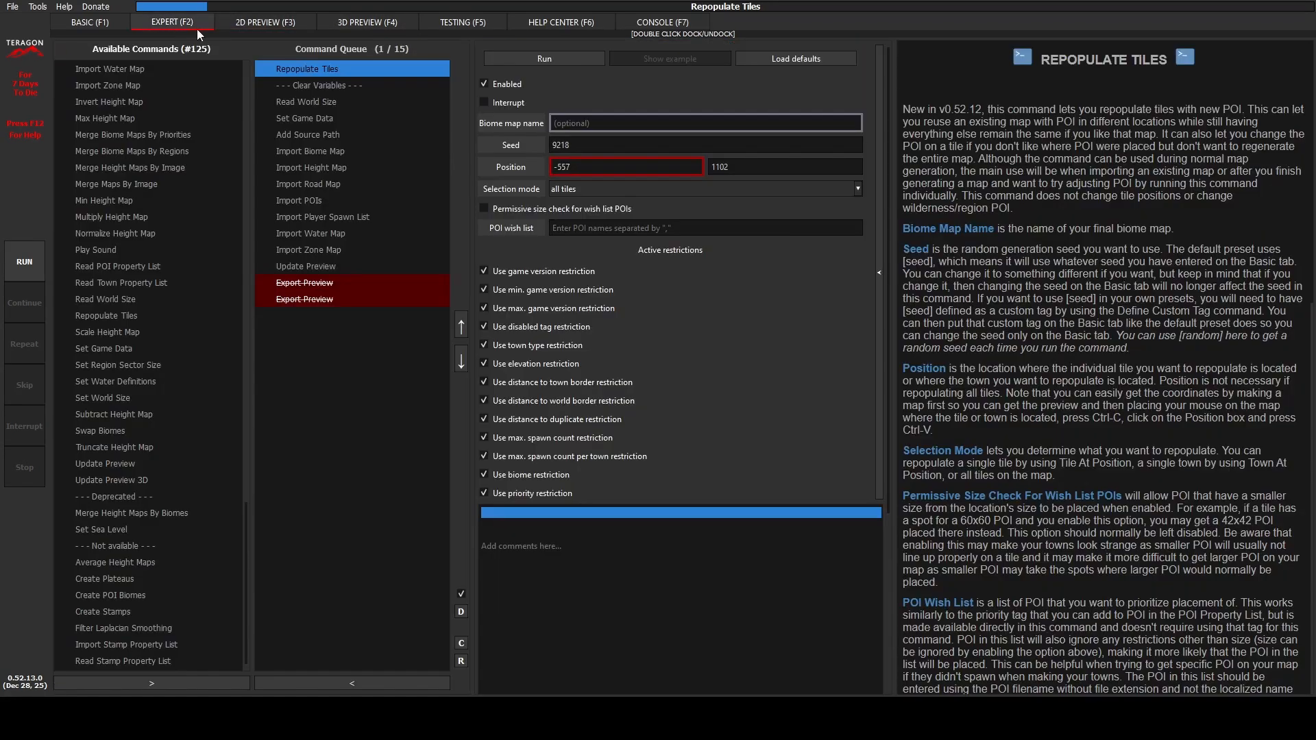
{"action": "left_click", "coordinate": [587, 228]}
{"action": "type", "text": "farm_14"}
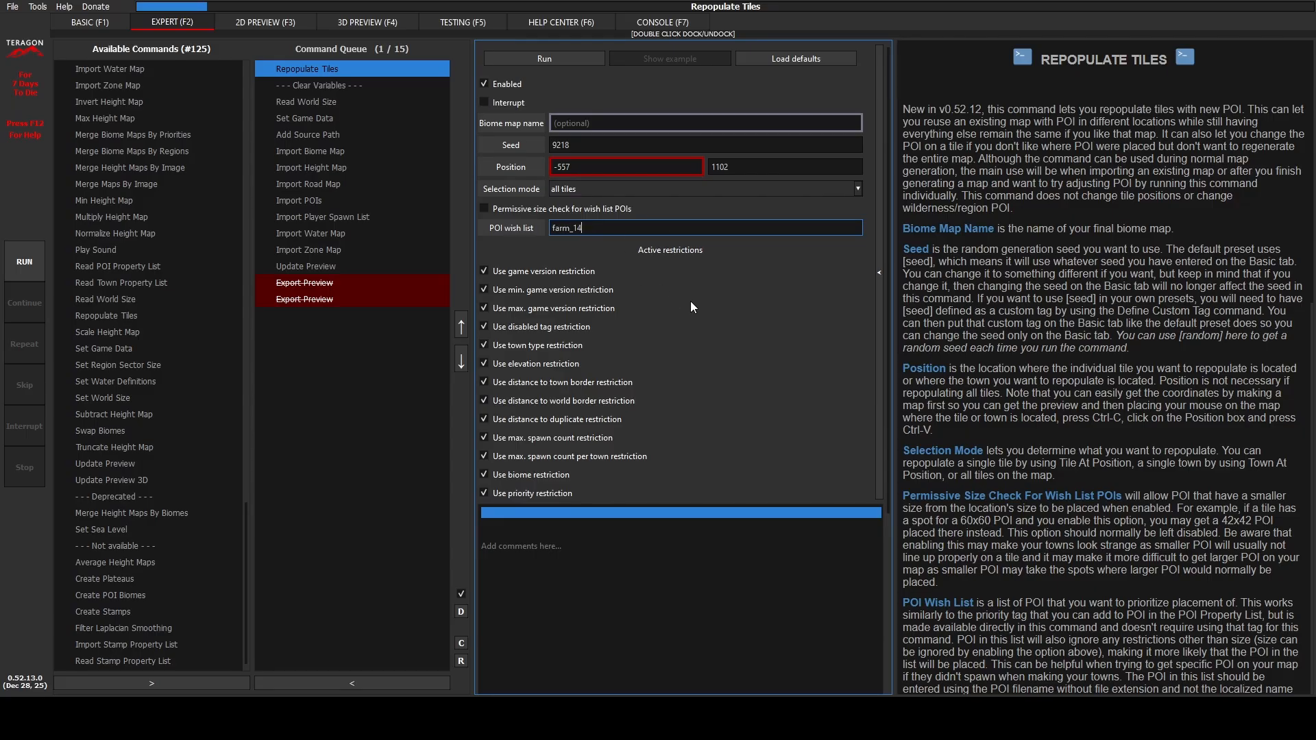
- Add barn_03 as a second, comma-separated entry in the Repopulate Tiles POI wish list
{"action": "type", "text": ","}
{"action": "key", "text": "F3"}
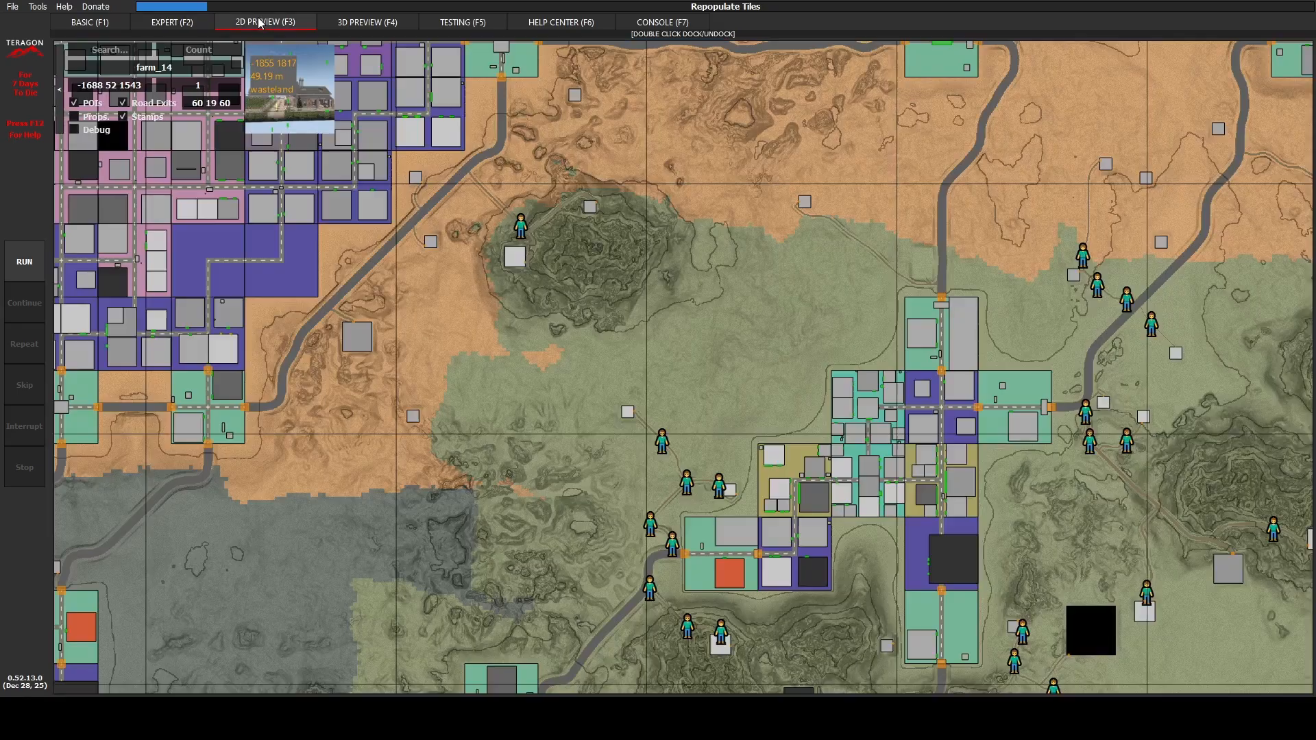
{"action": "left_click", "coordinate": [151, 22]}
{"action": "left_click", "coordinate": [613, 231]}
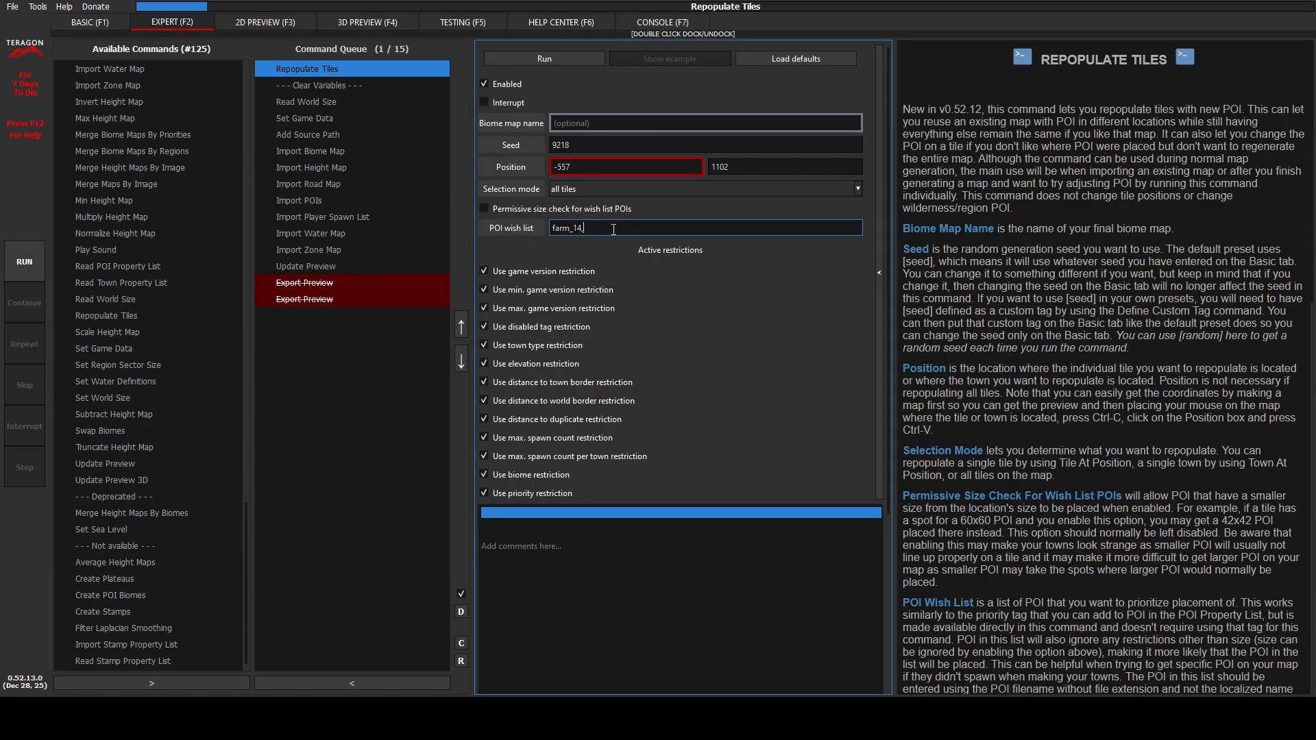
{"action": "type", "text": "barn_03"}
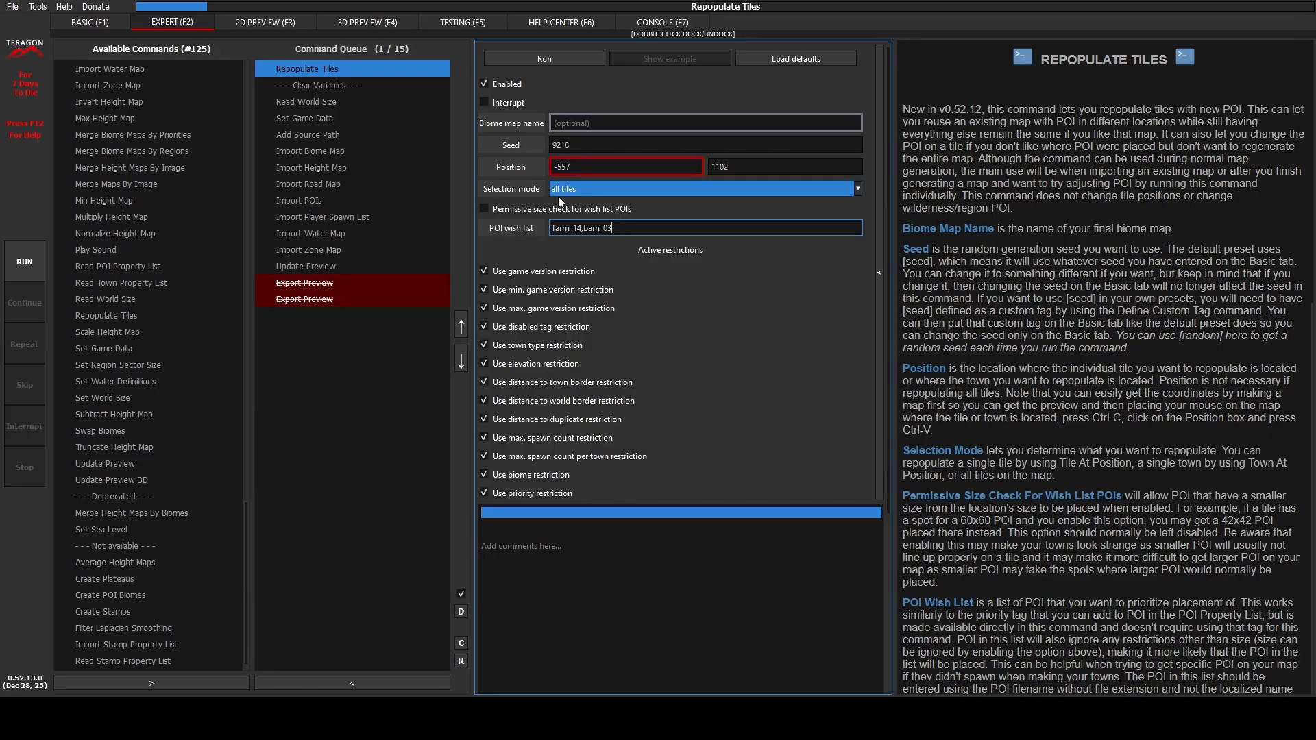
- Review the Add Source Path command's directory and POI list, and return to the Repopulate Tiles settings
{"action": "left_click", "coordinate": [355, 145]}
{"action": "left_click", "coordinate": [349, 138]}
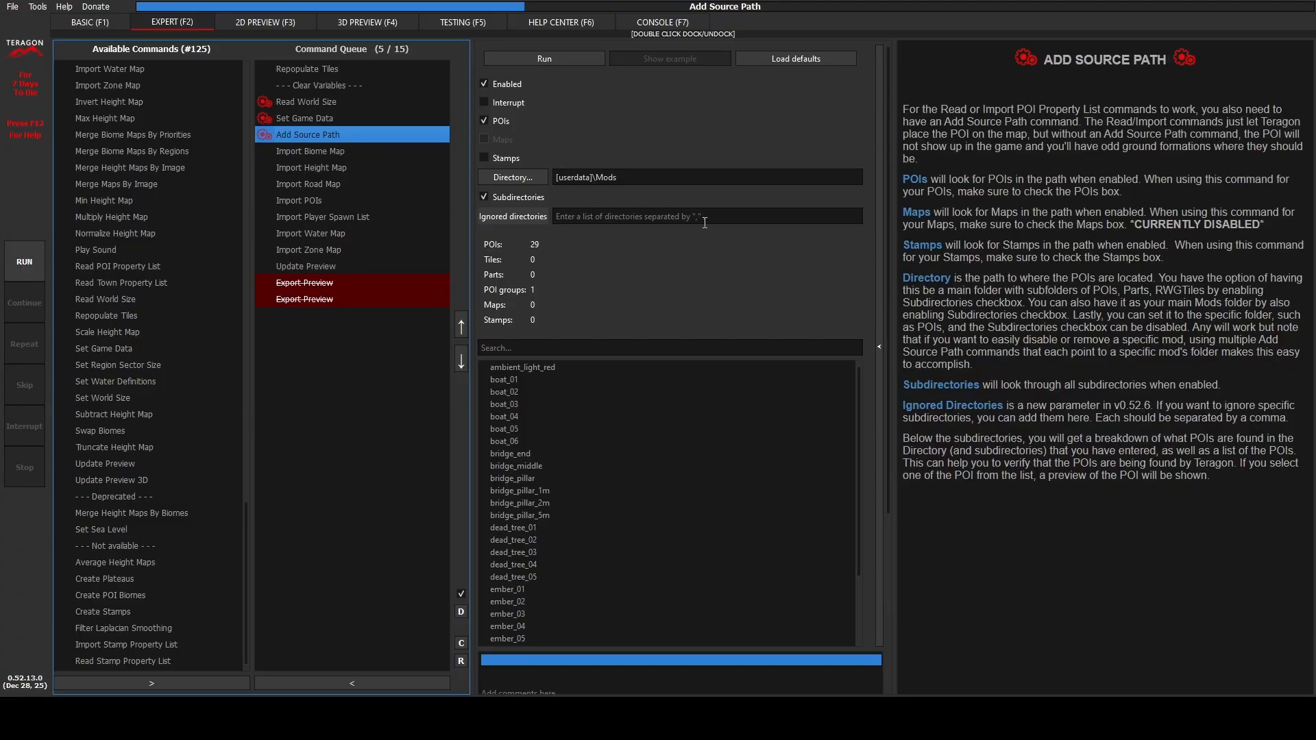
{"action": "left_click", "coordinate": [318, 71]}
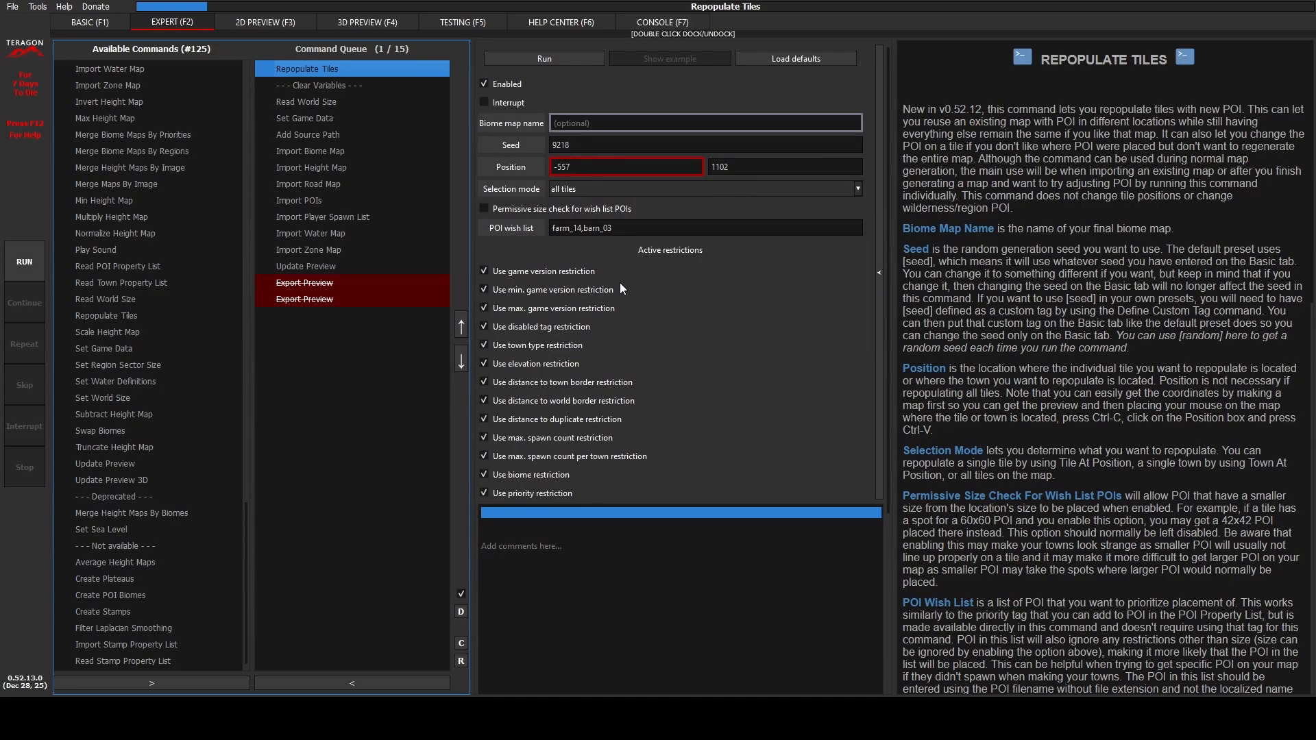